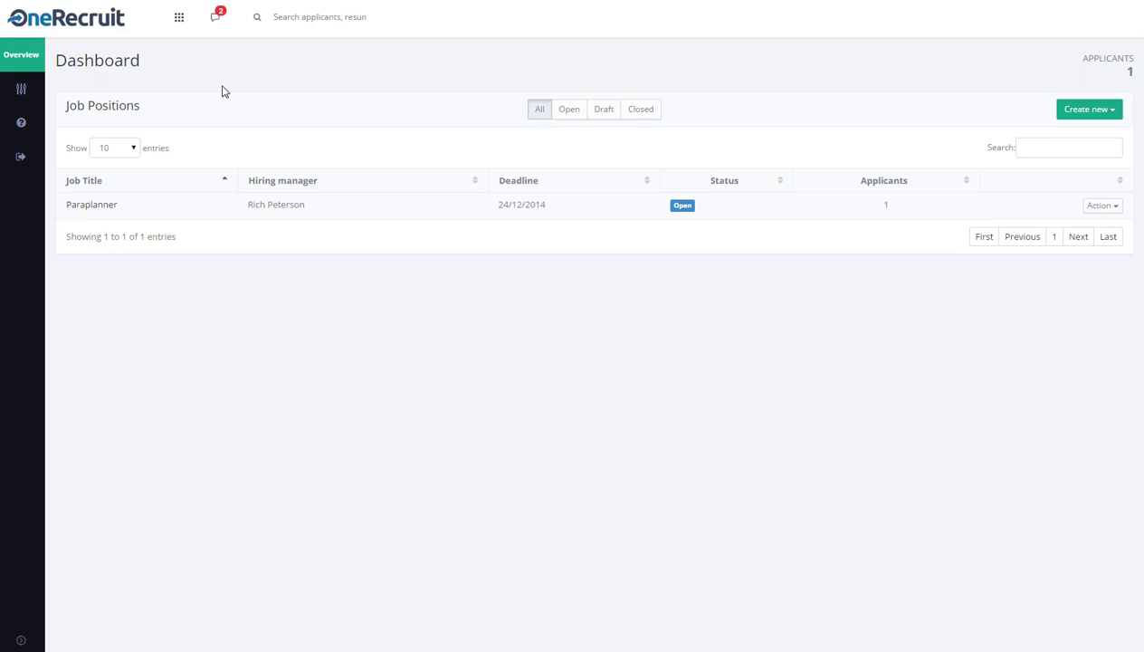
Step: Create a new job position and give it the job title Admin Assistant
click(234, 108)
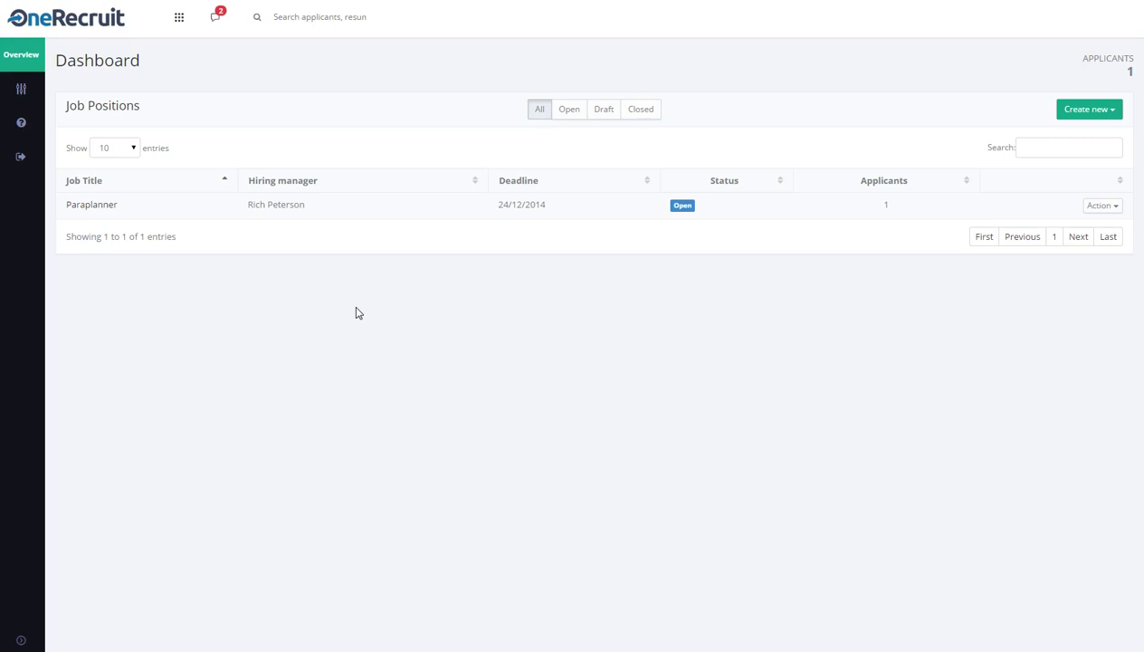
click(1103, 112)
click(1067, 137)
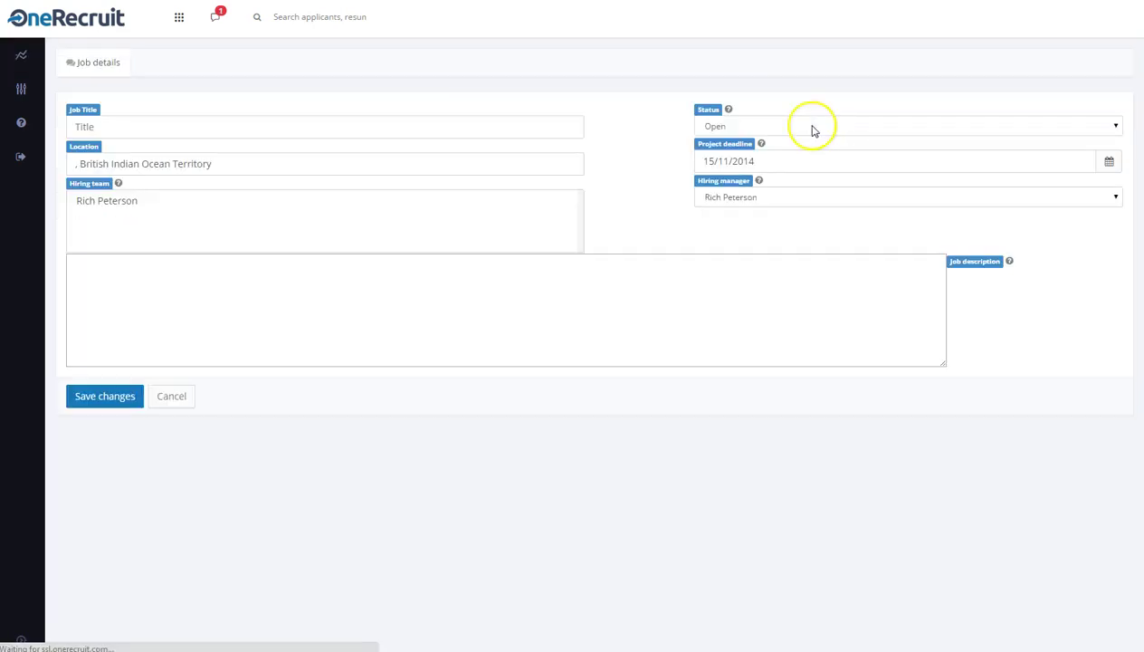
click(119, 123)
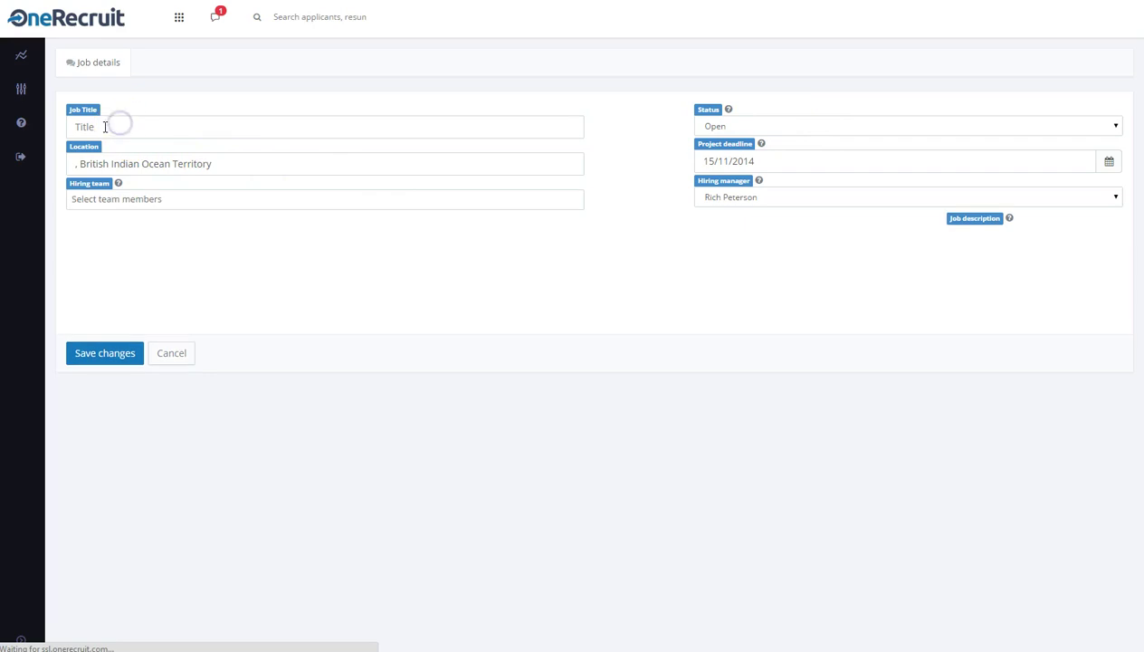
click(103, 127)
text(Admin Assistant)
Step: Replace the job's default location with Melbourne, Victoria, Australia
click(194, 165)
drag(218, 166, 51, 162)
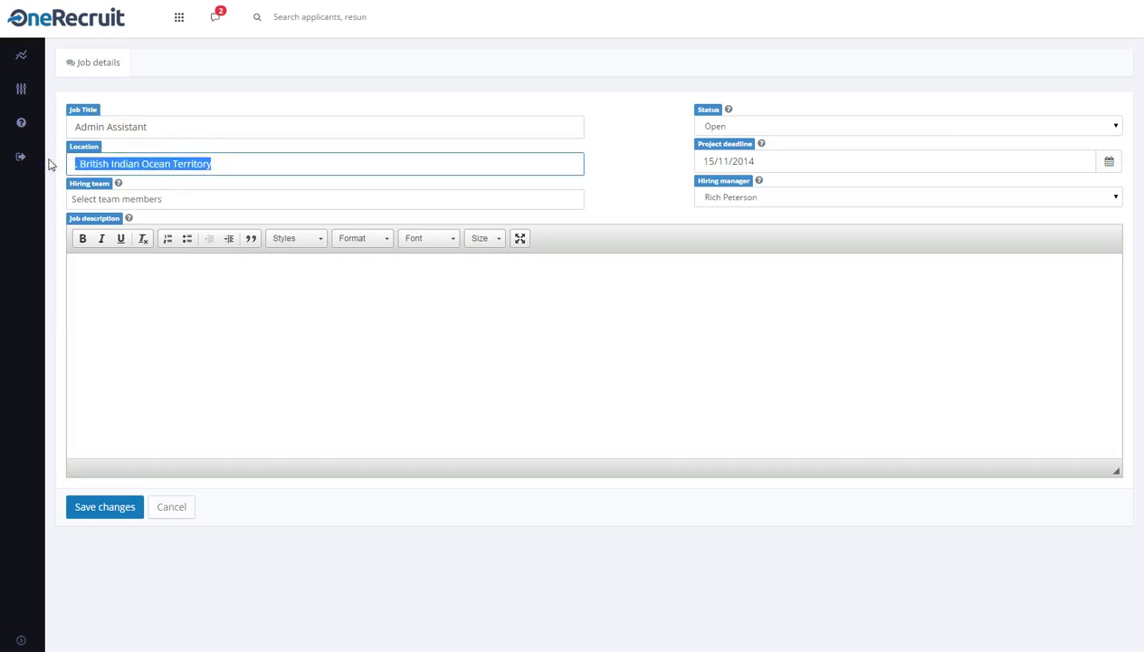
text(Melbourne, Victoria, Australia)
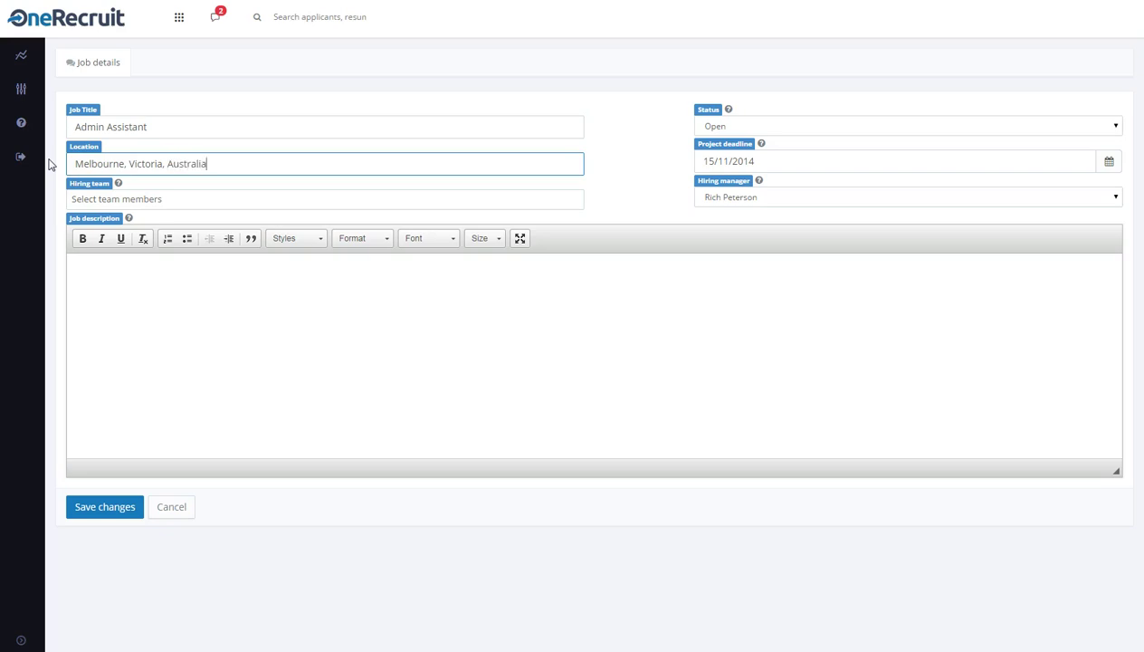
Step: Add the available team member to the job's hiring team and check the project deadline calendar
click(166, 197)
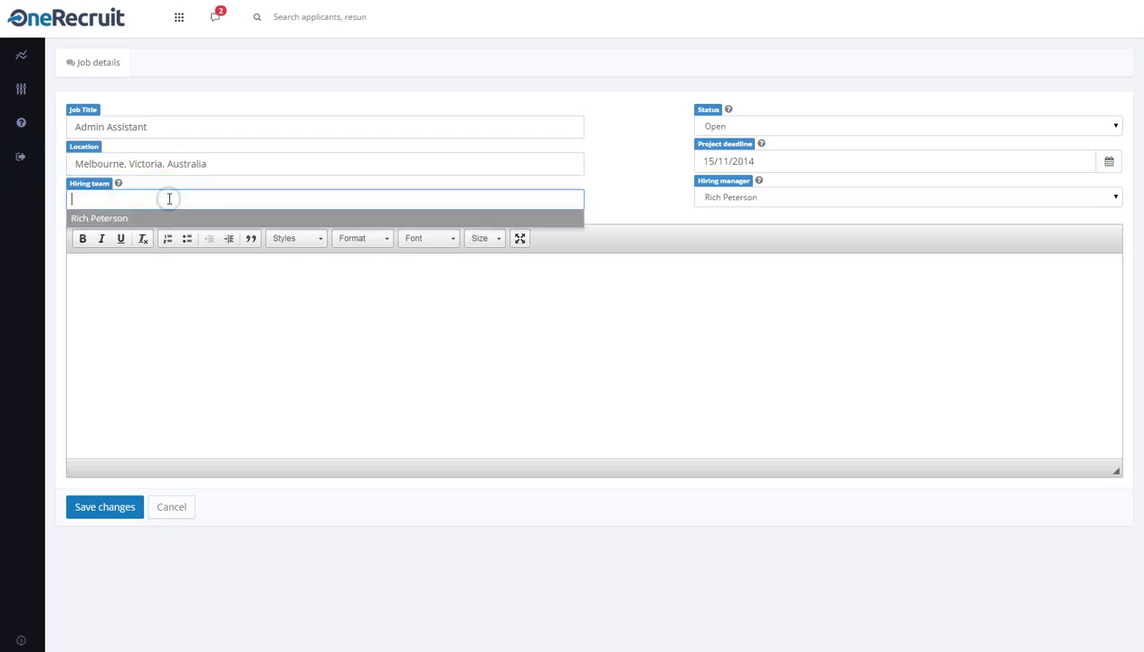
click(127, 221)
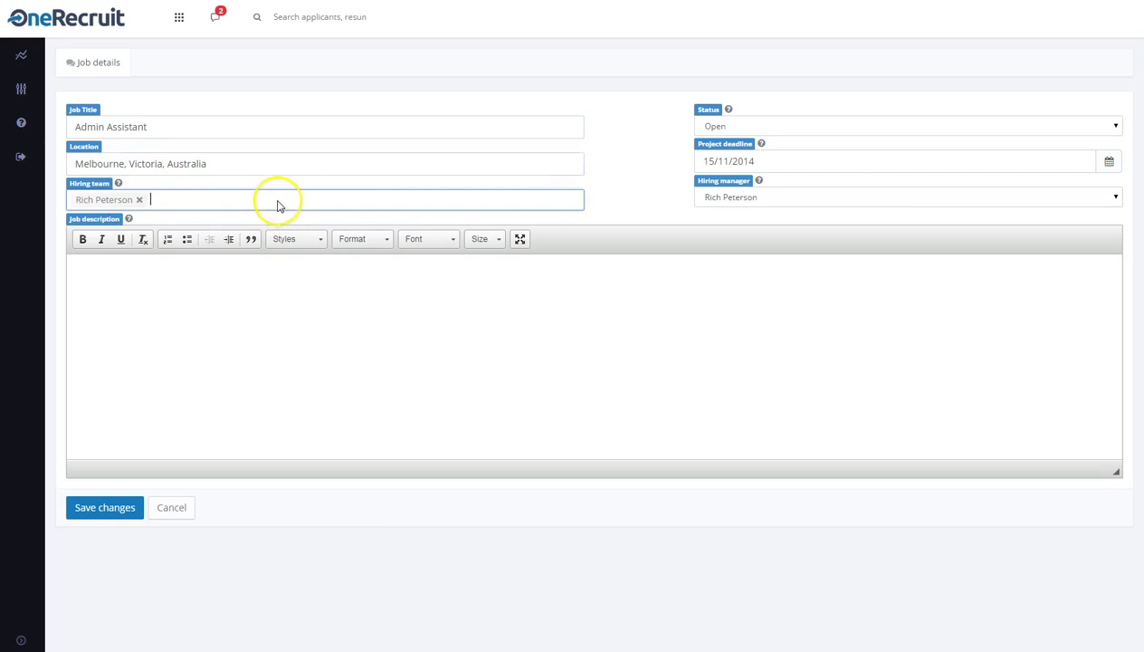
click(765, 161)
click(664, 165)
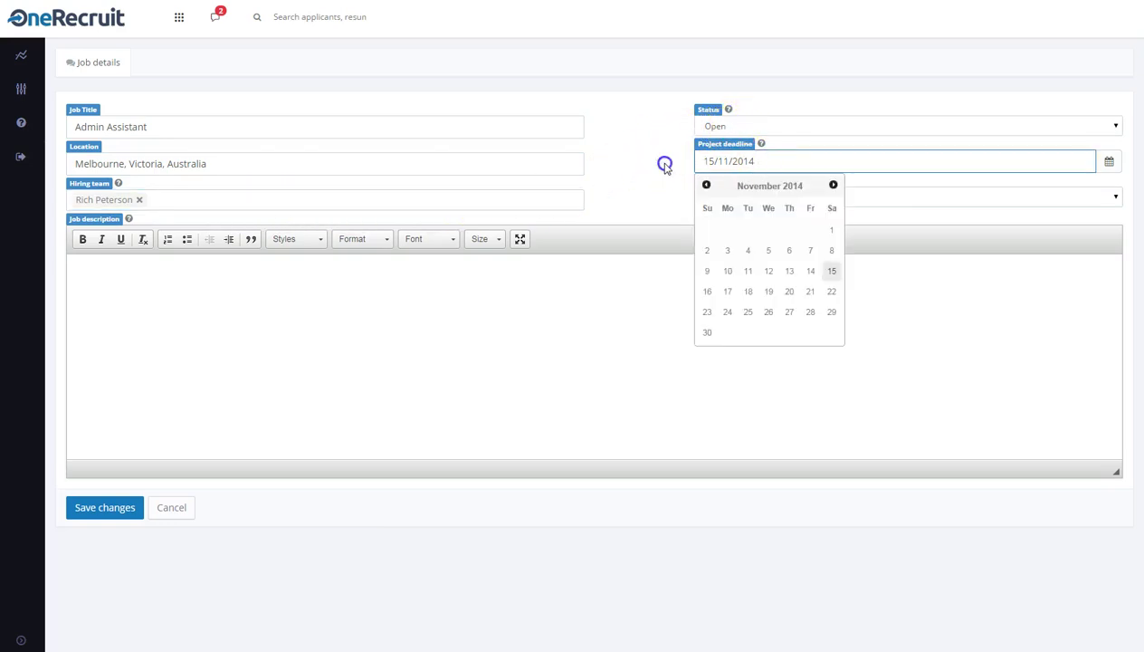
Step: Write the job description "This is the job you want." followed by "[more job details]" and save the job details
click(235, 294)
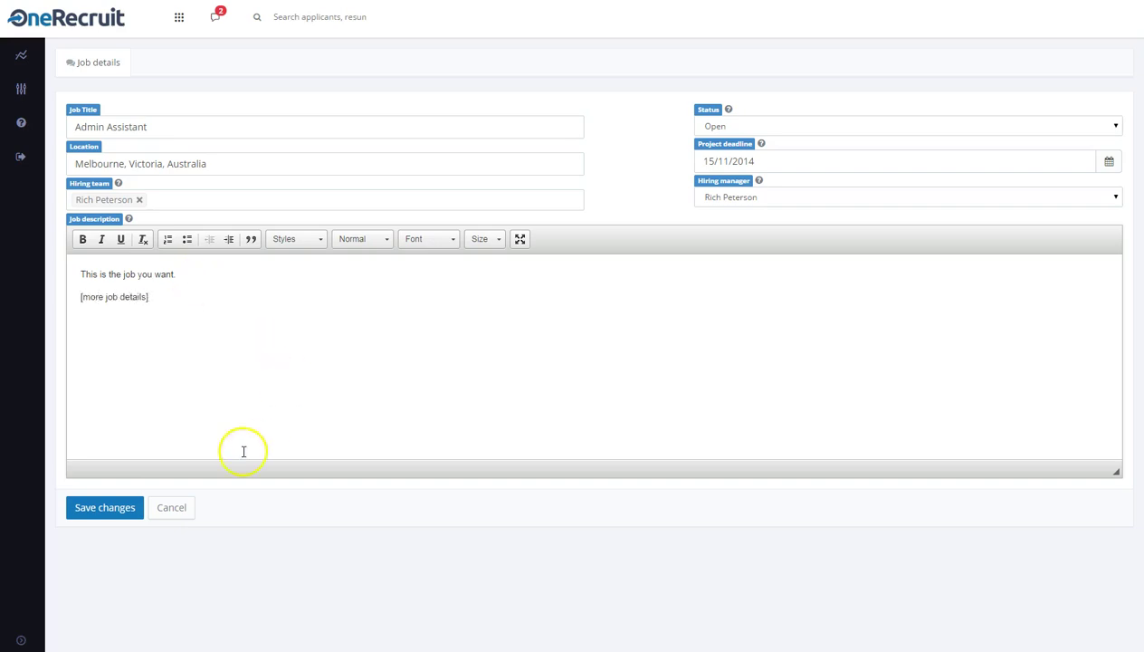
click(114, 510)
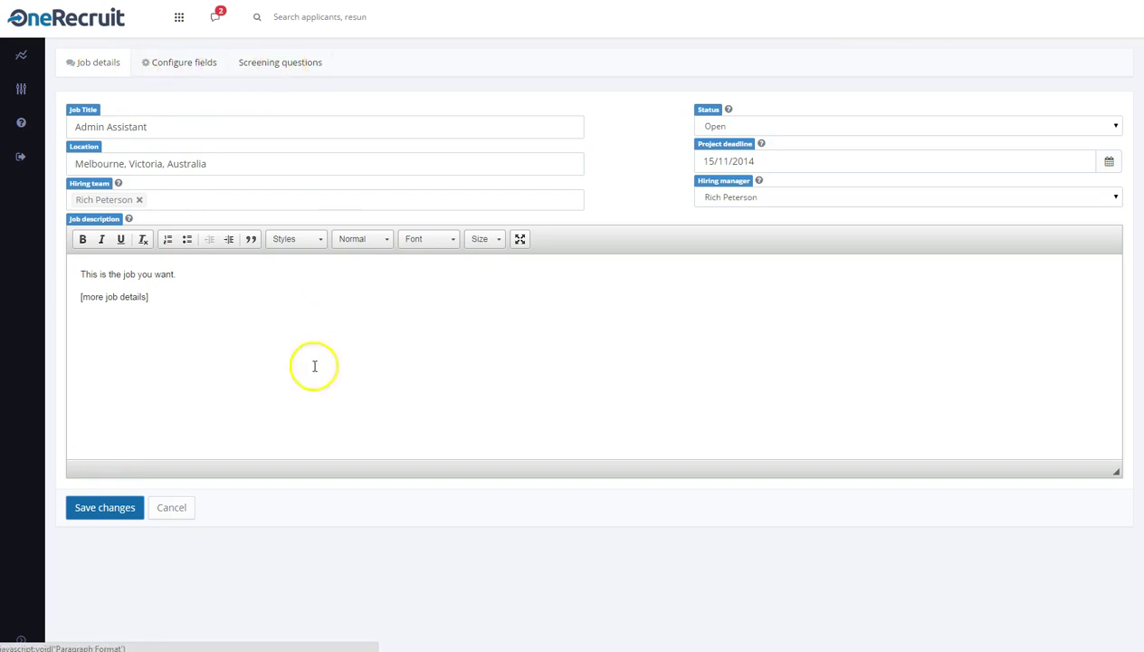
click(110, 508)
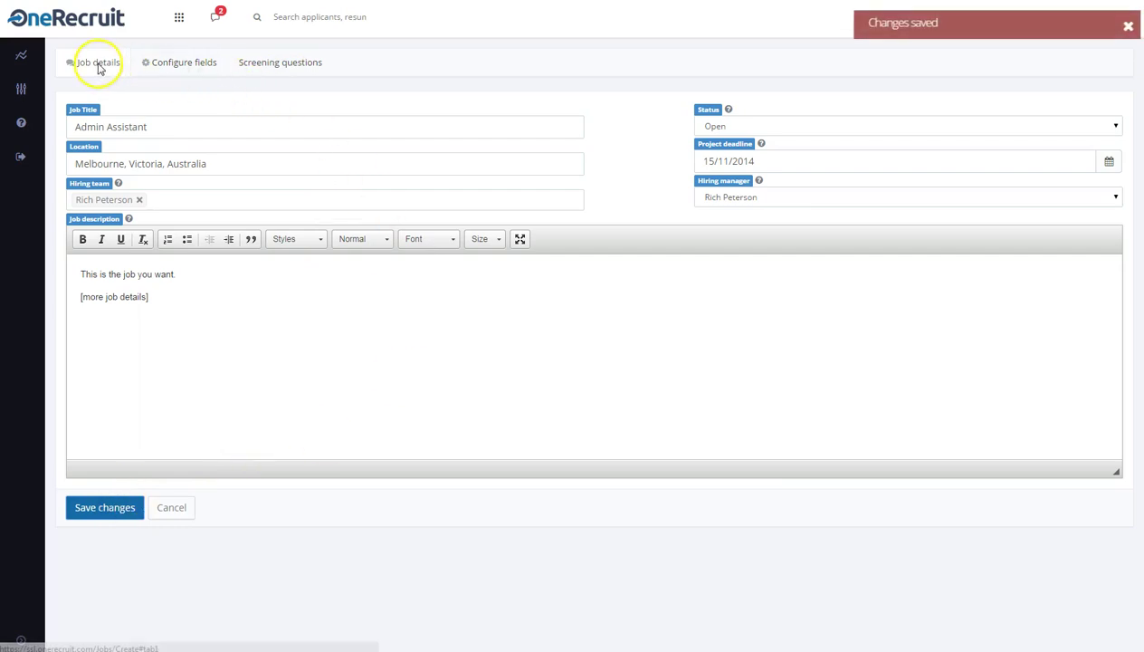
Step: Configure the applicant fields so that Birthday and Nationality are Hidden, and save the changes
click(178, 63)
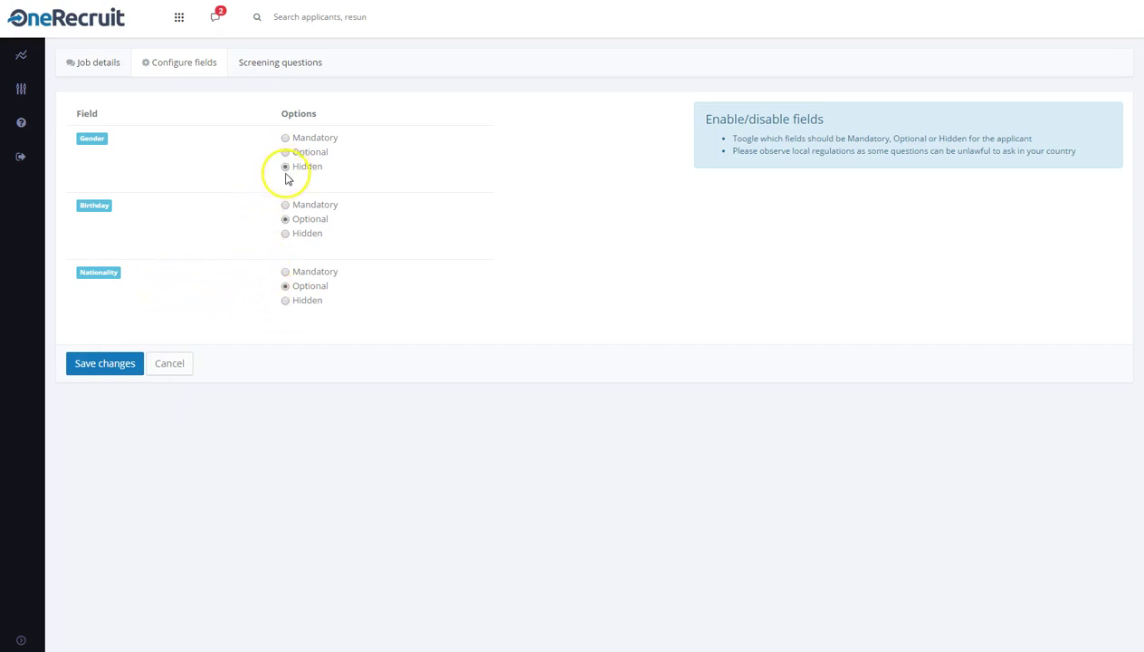
click(285, 234)
click(285, 301)
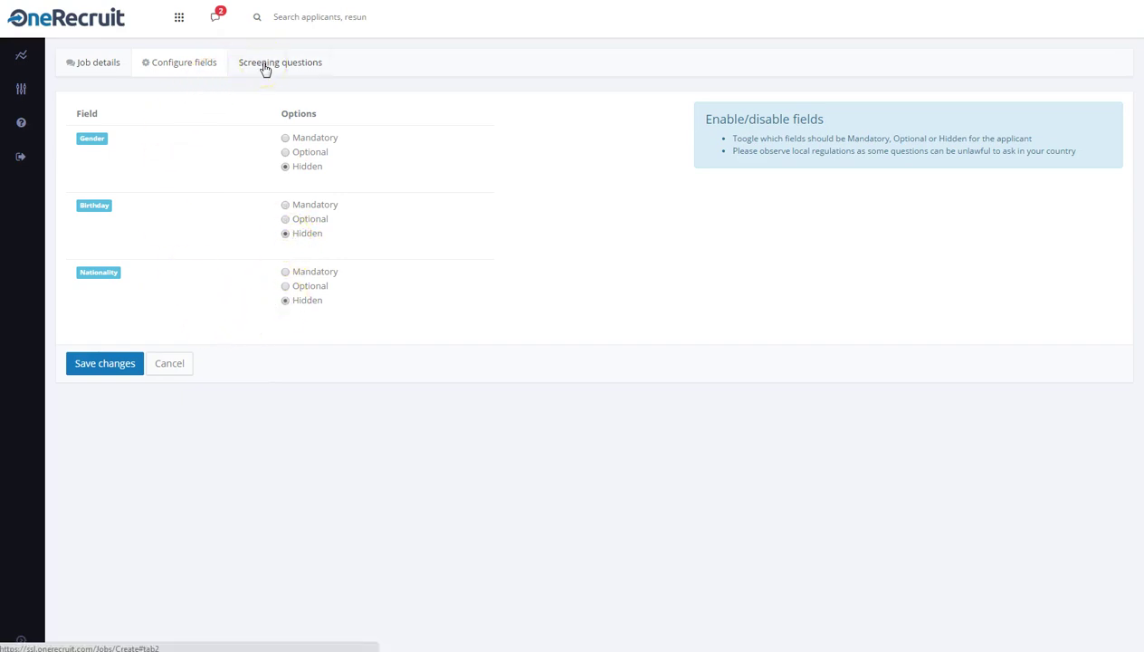
click(110, 365)
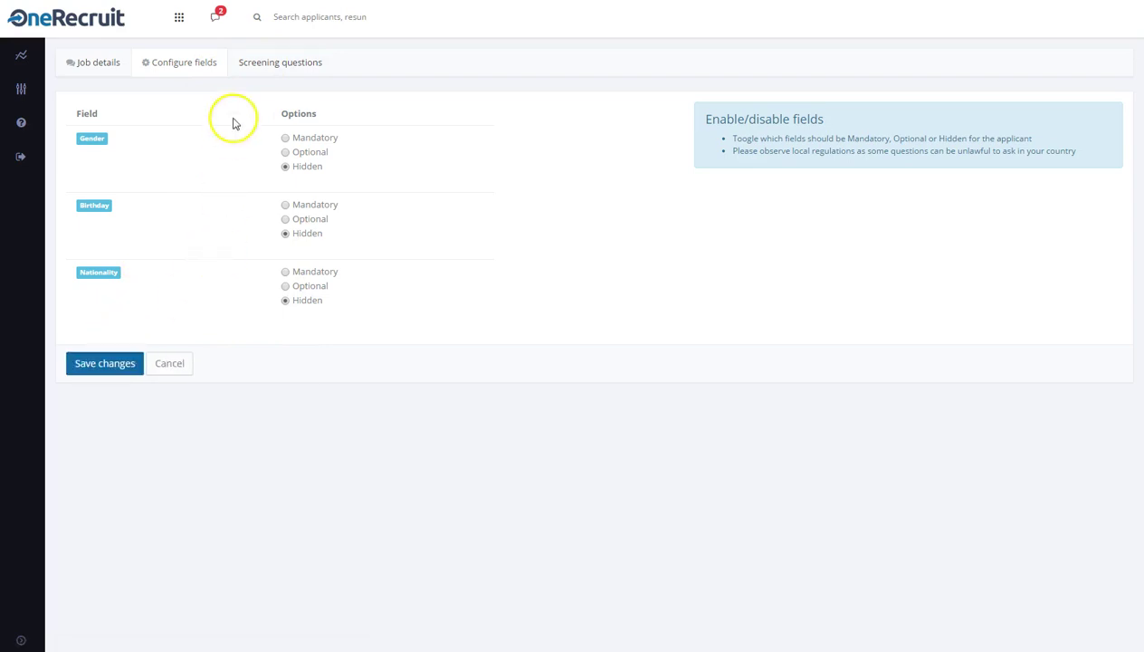
Step: In the screening questions, discard an auto-generated sample question and add a Single Line Text question instead
click(271, 64)
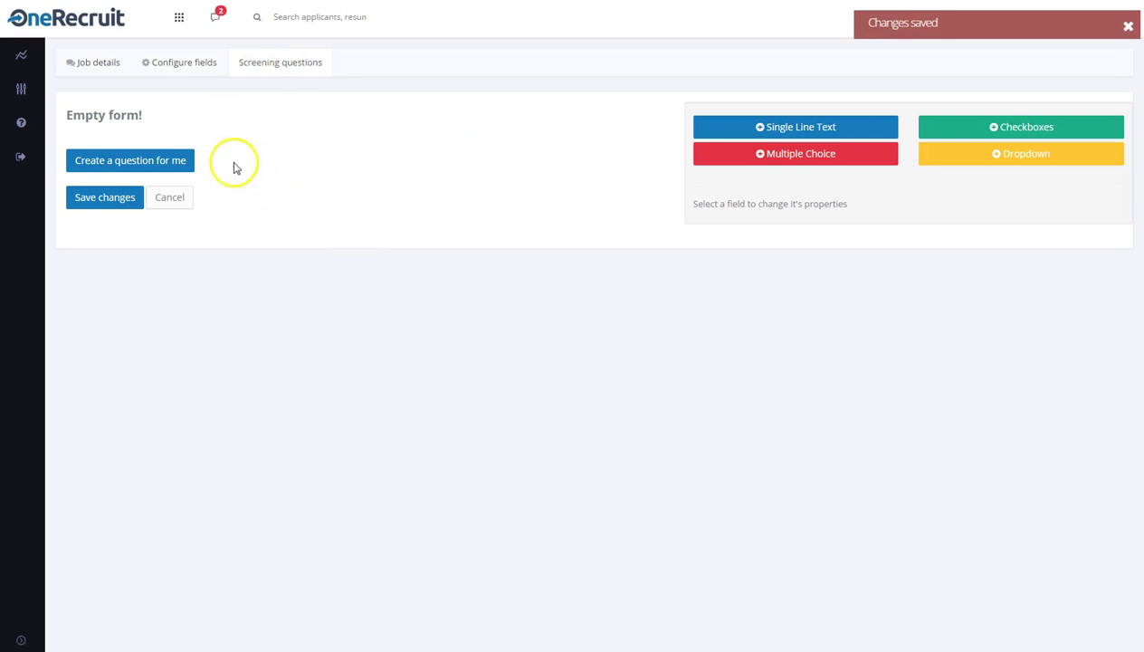
click(176, 163)
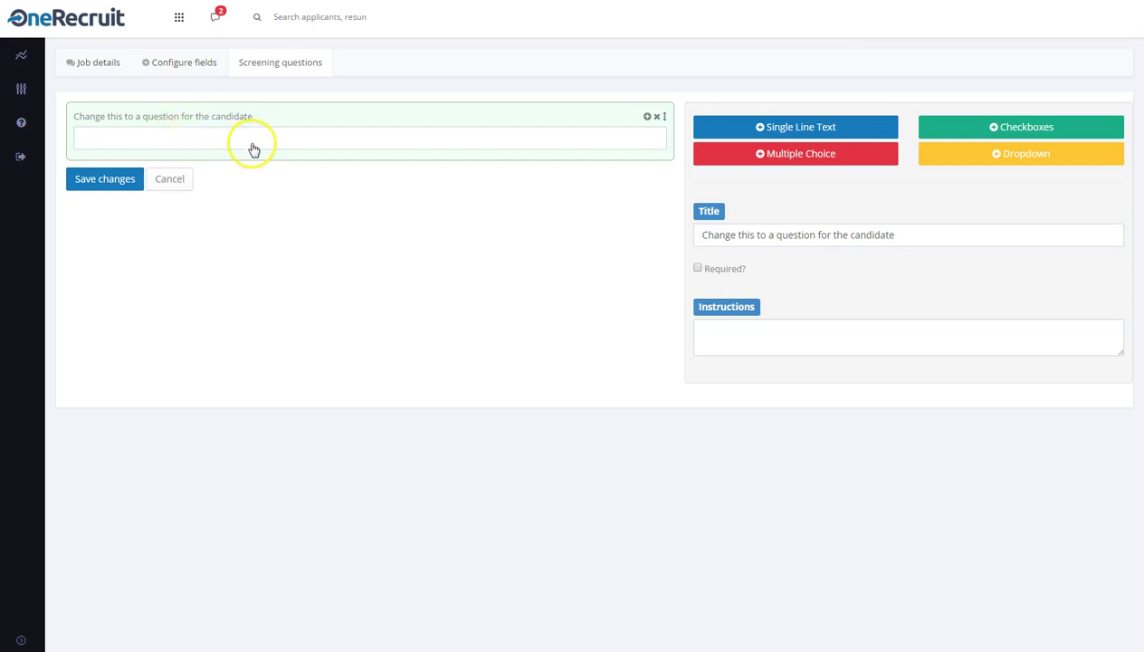
click(655, 118)
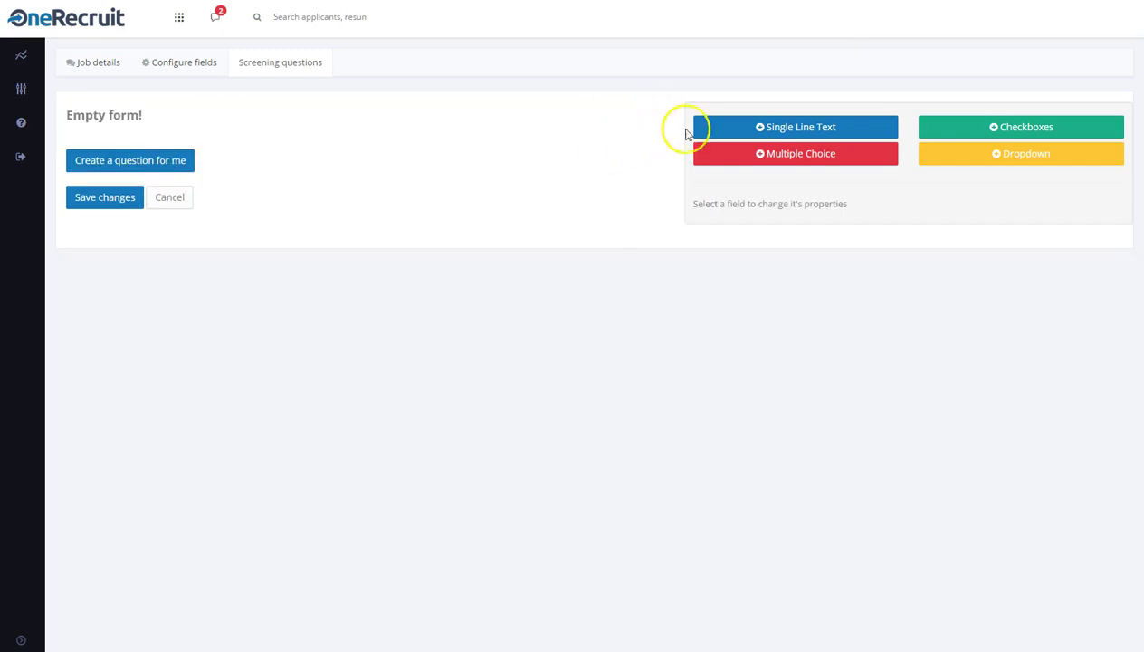
click(771, 130)
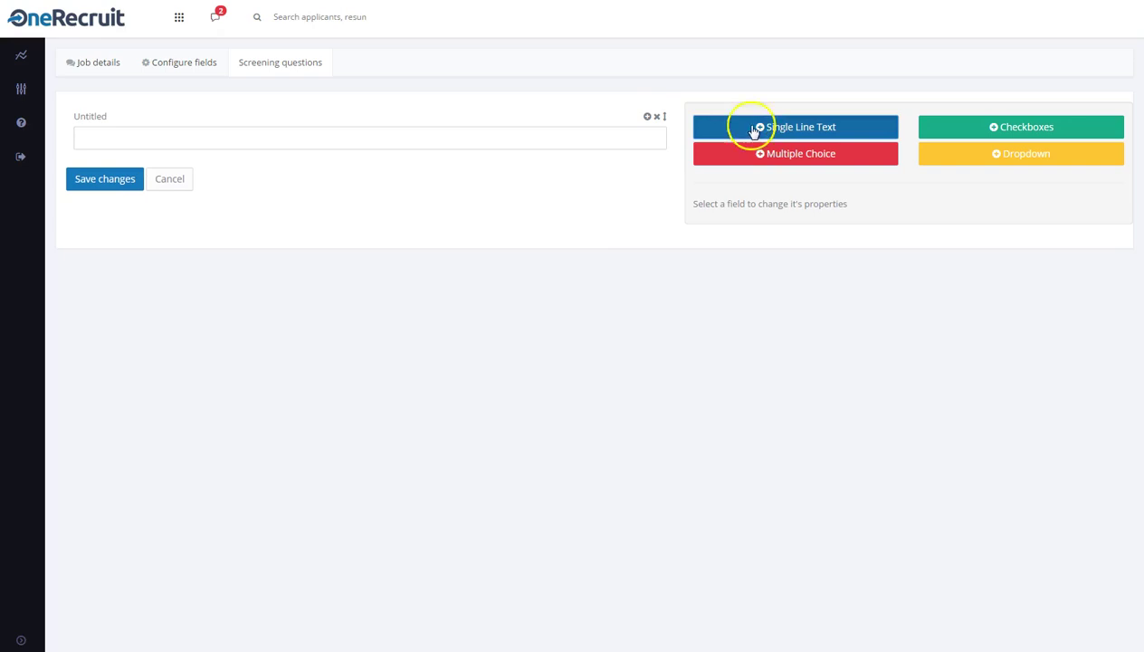
Step: Title the text question "How many years experience do you have?" and copy that wording into its instructions
click(194, 139)
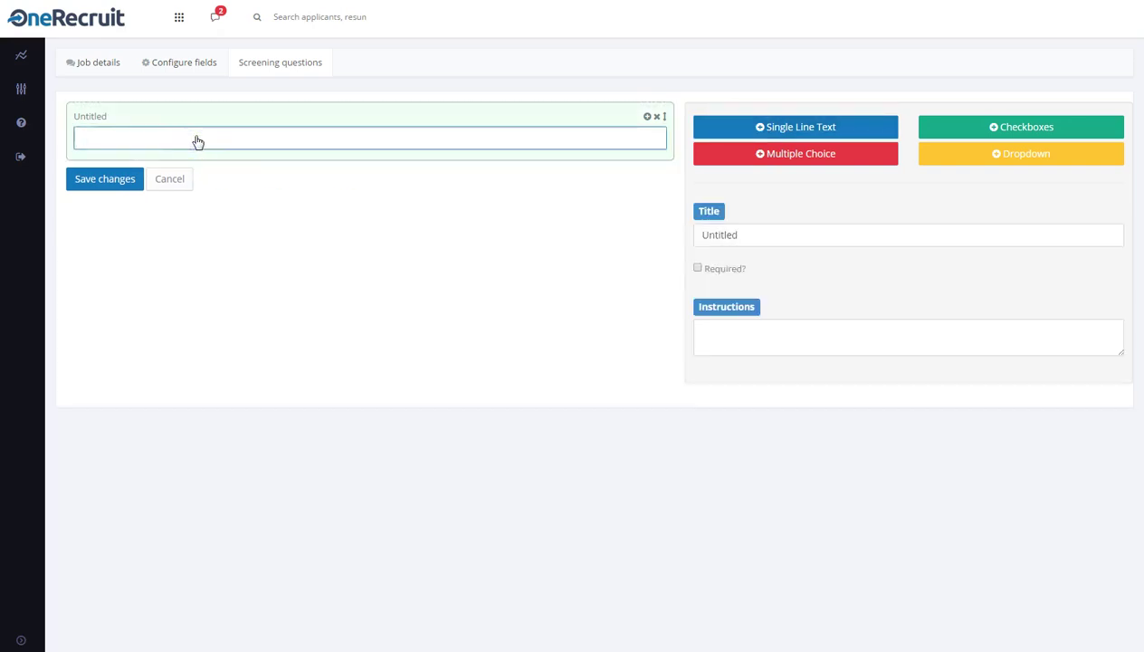
click(741, 235)
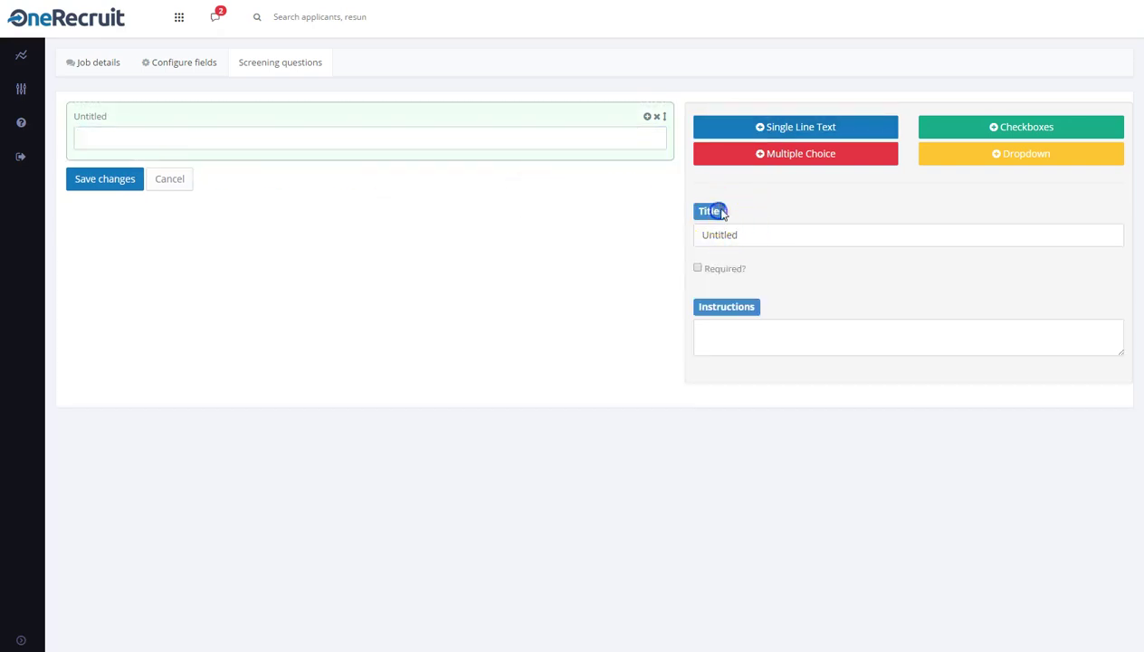
drag(739, 234, 668, 232)
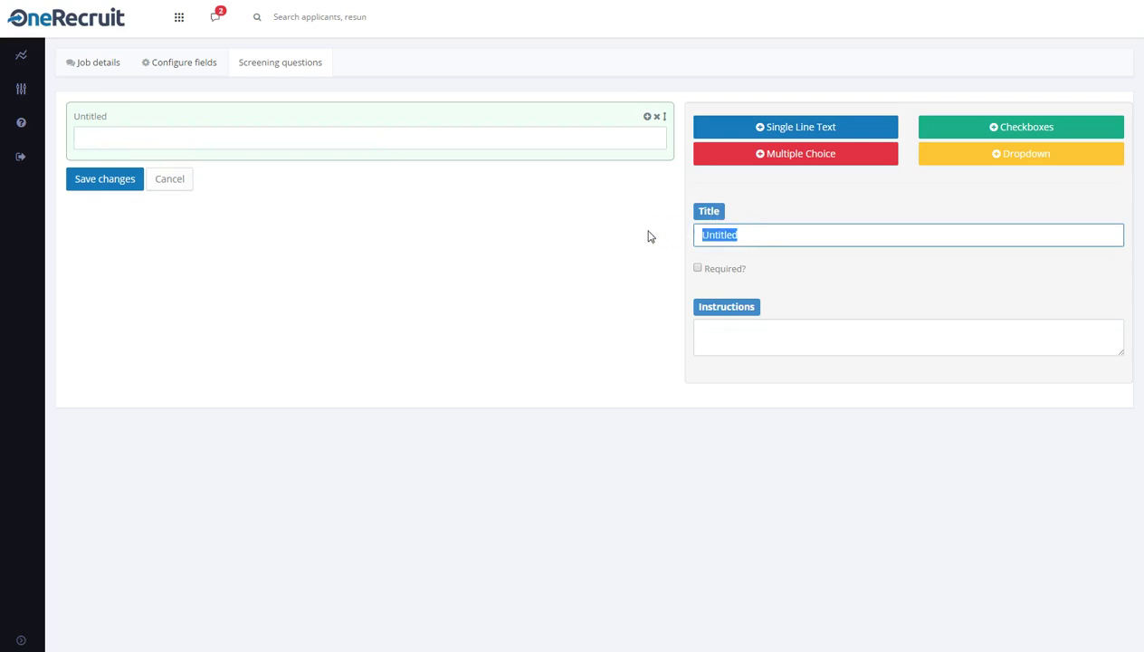
text(Ho)
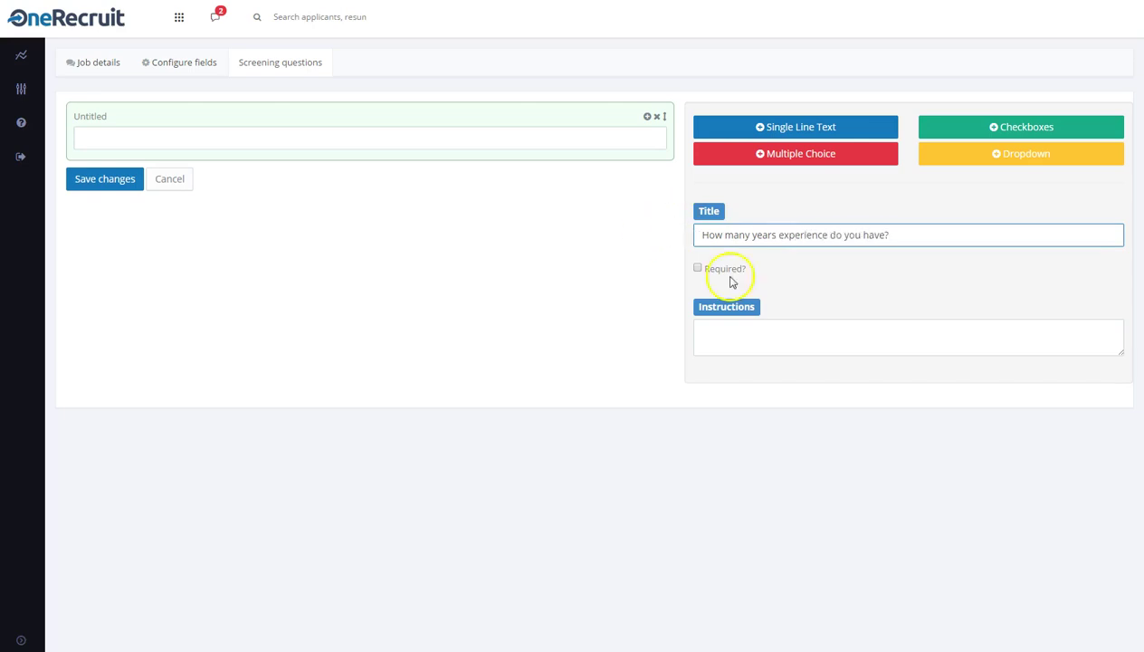
click(783, 331)
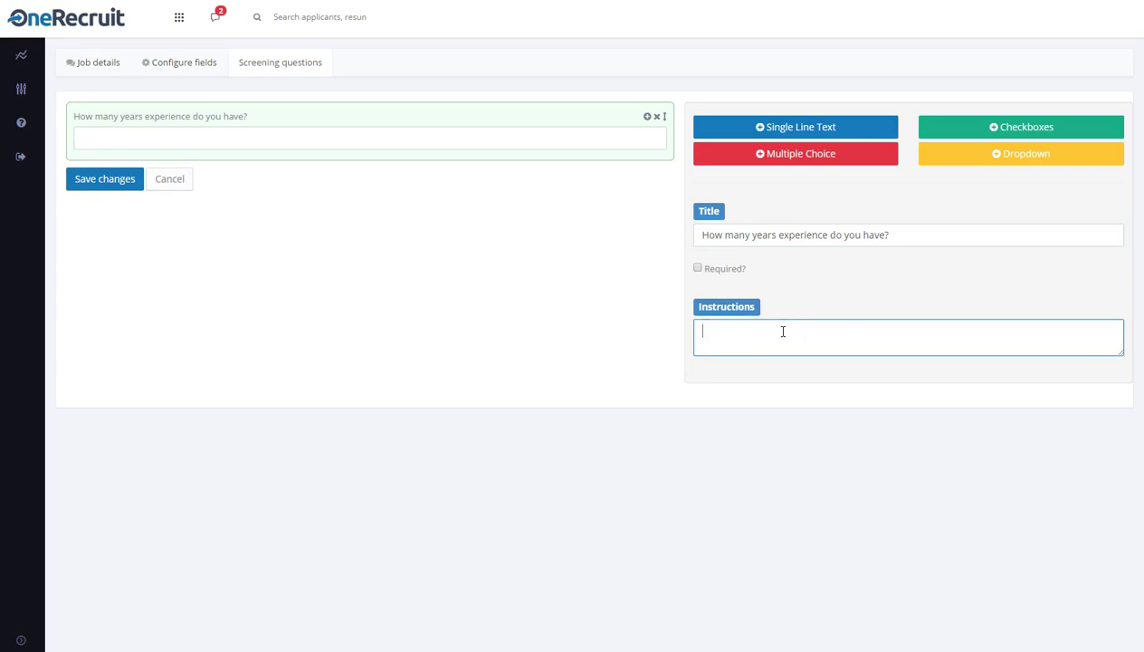
drag(892, 235, 689, 234)
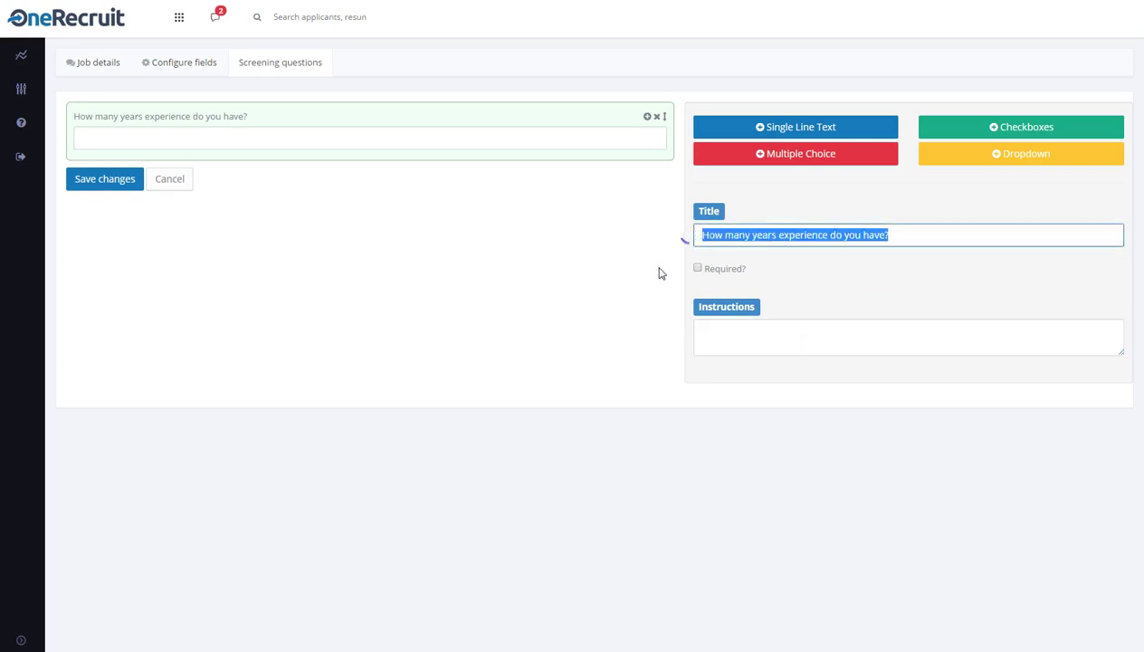
key(ctrl+c)
click(755, 335)
key(ctrl+v)
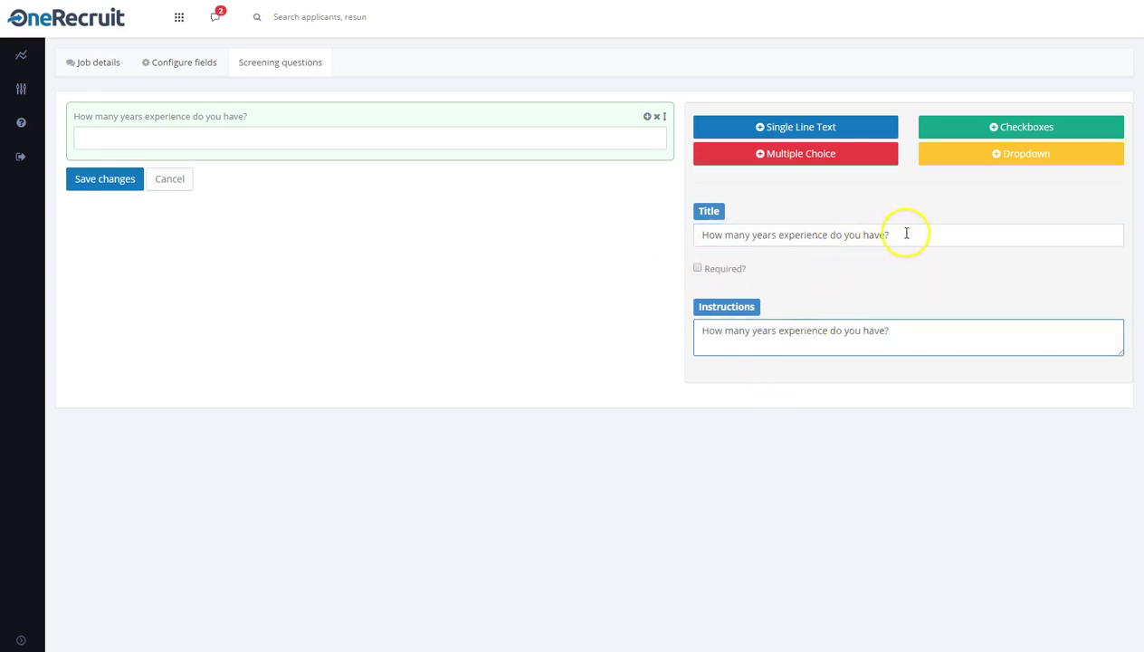
Step: Retitle the text question Experience, make it required, and save the screening questions
drag(905, 233, 667, 235)
text(Experie)
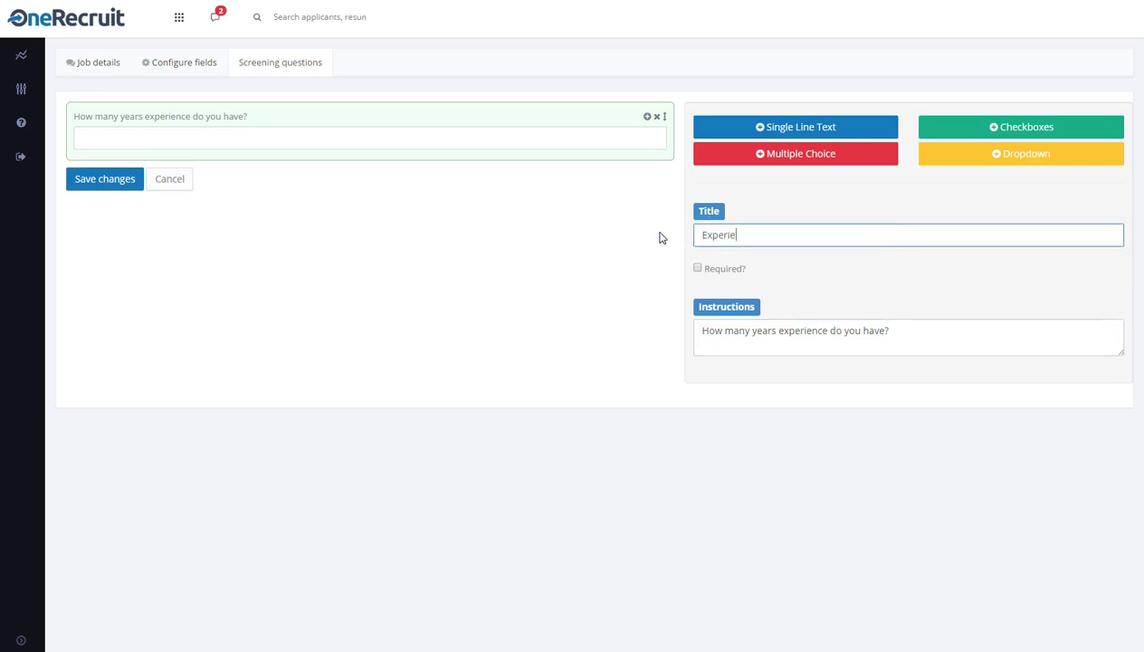
click(697, 268)
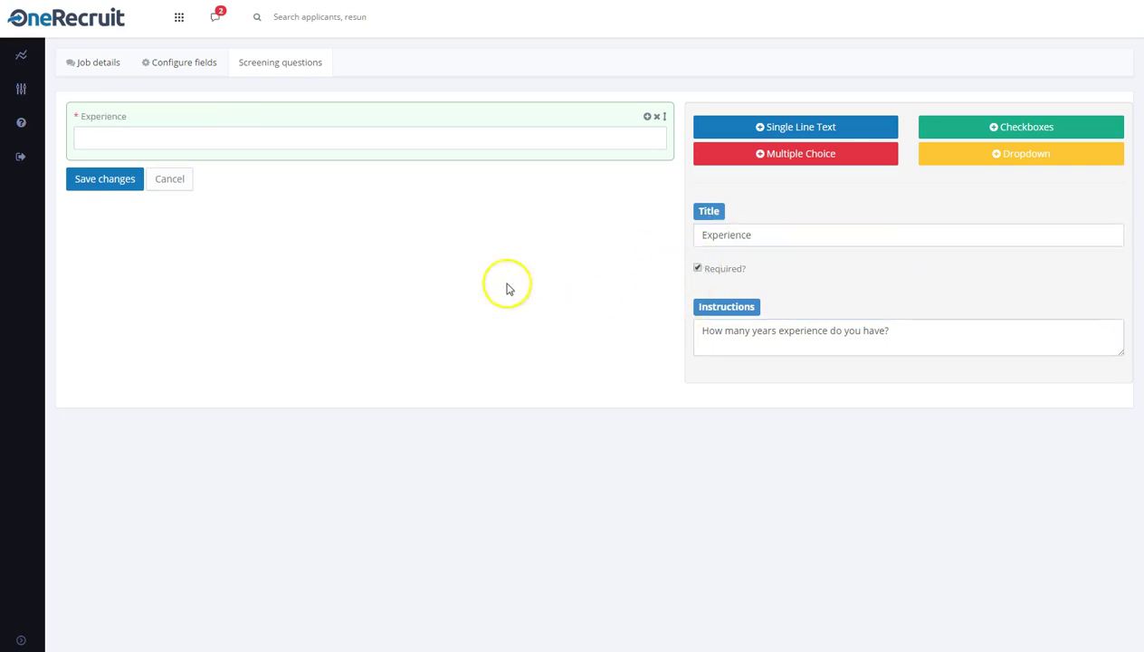
click(96, 185)
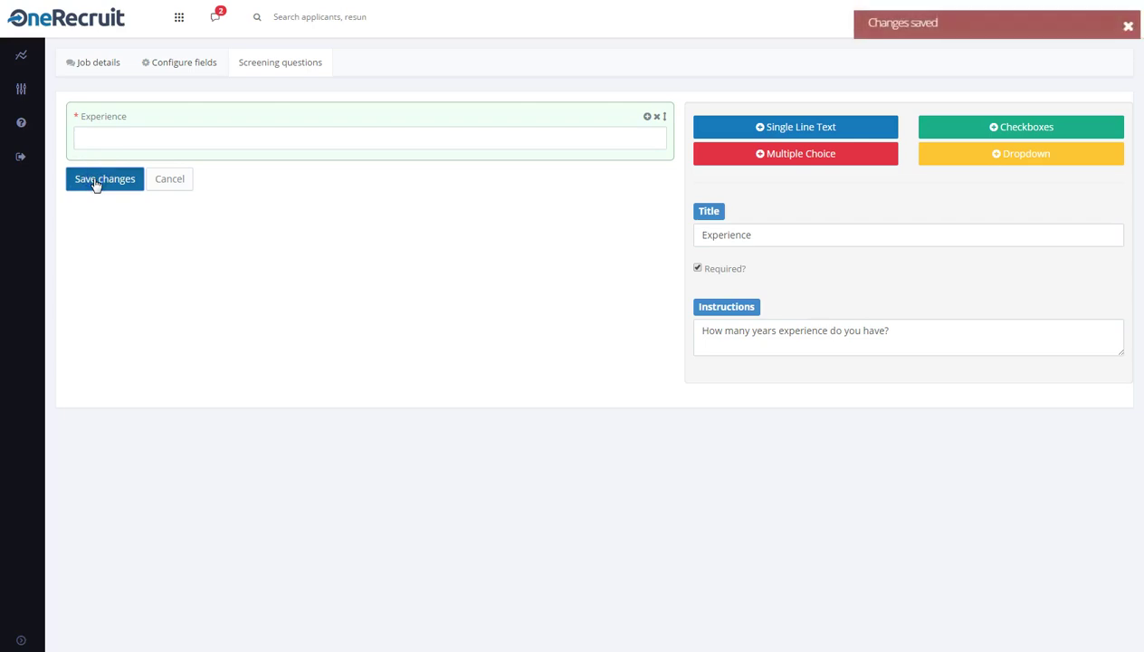
Step: Add a required Multiple Choice question titled Location with the instructions "What state do you live in?"
click(822, 161)
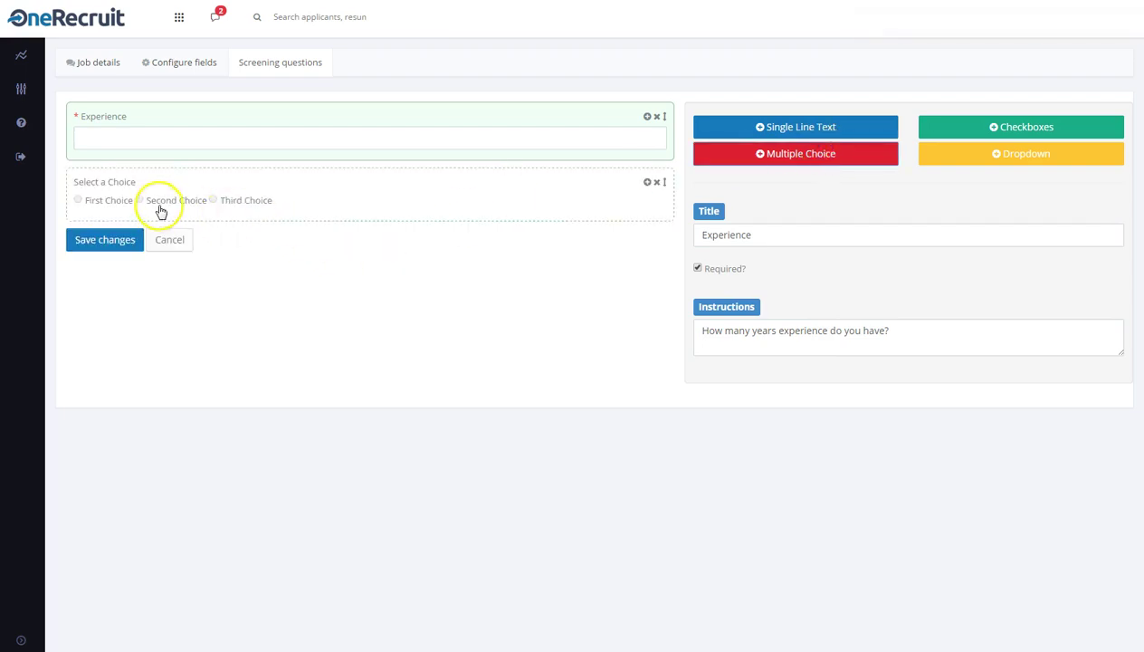
click(281, 198)
click(734, 235)
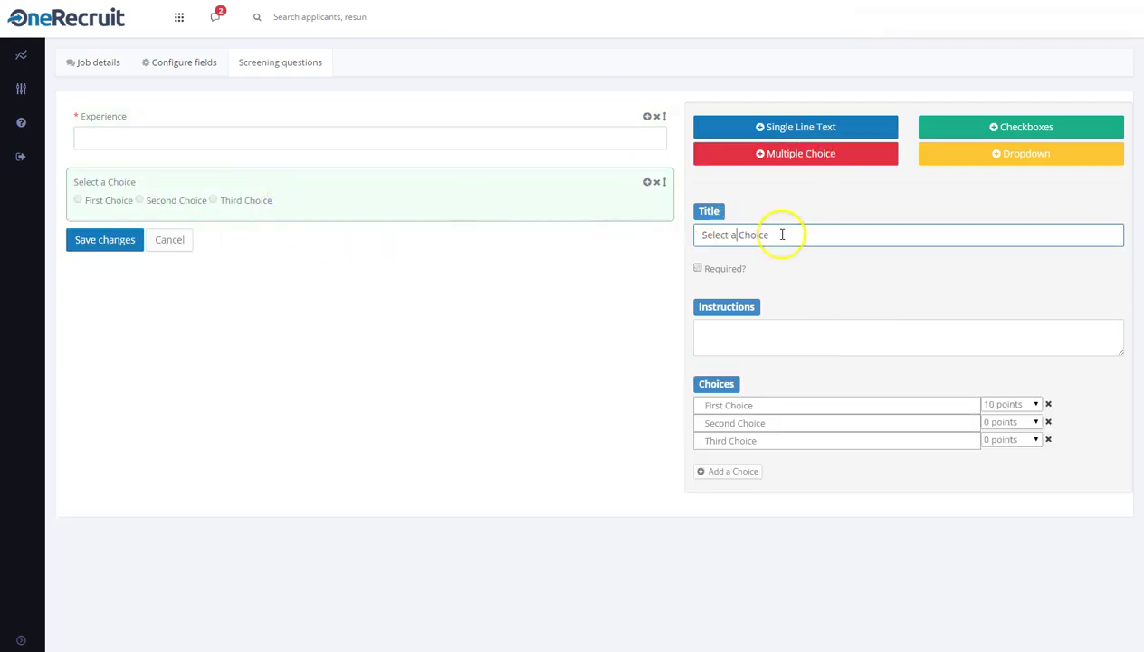
drag(780, 235, 697, 237)
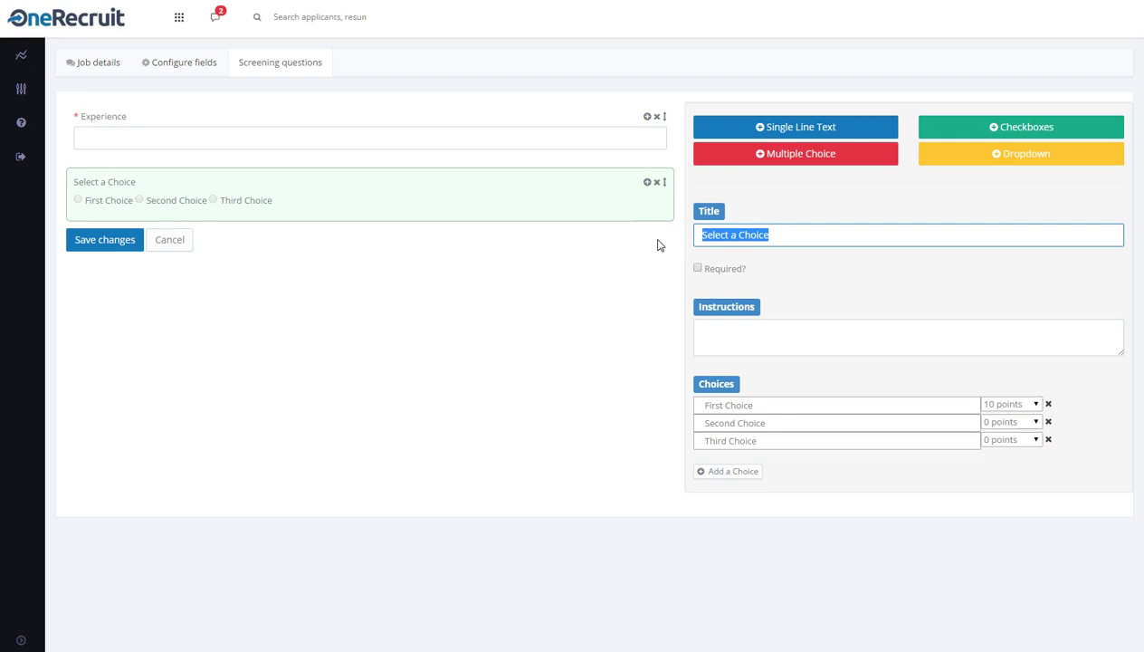
text(Where)
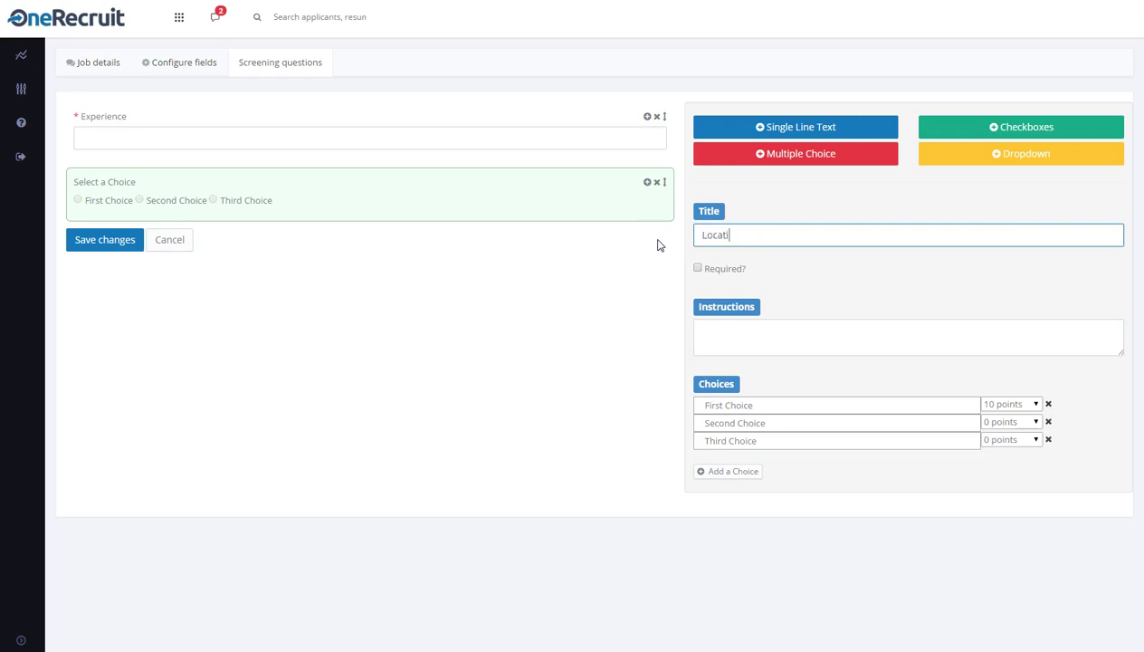
click(697, 268)
click(723, 336)
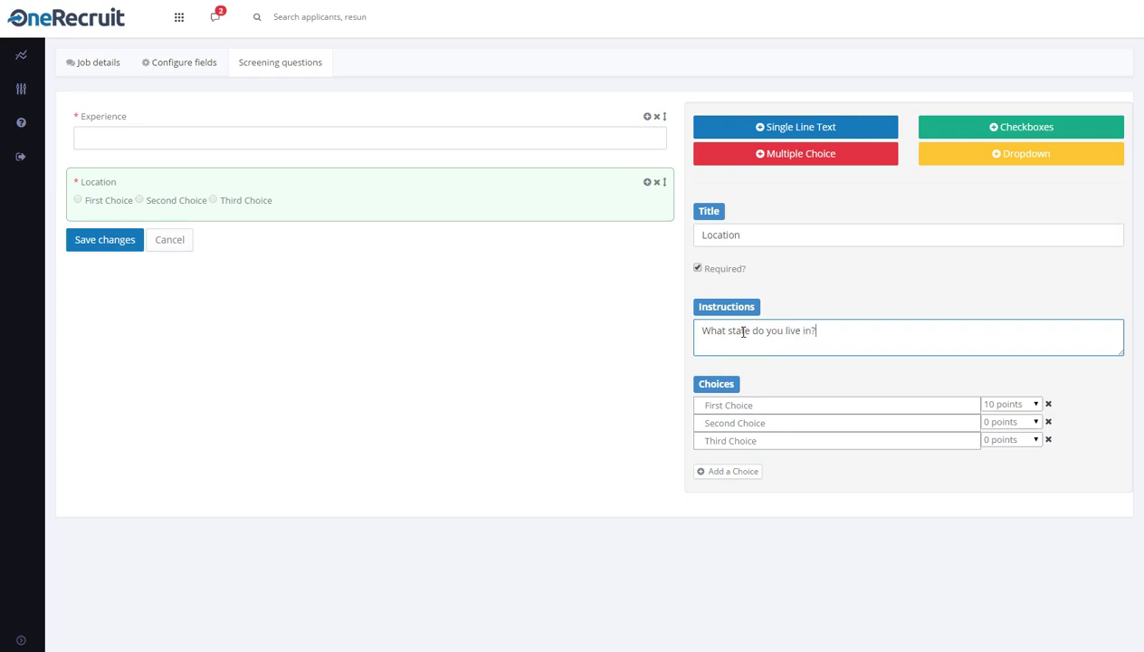
Step: Name the three choices of the Location question NSW, QLD and SA
click(766, 406)
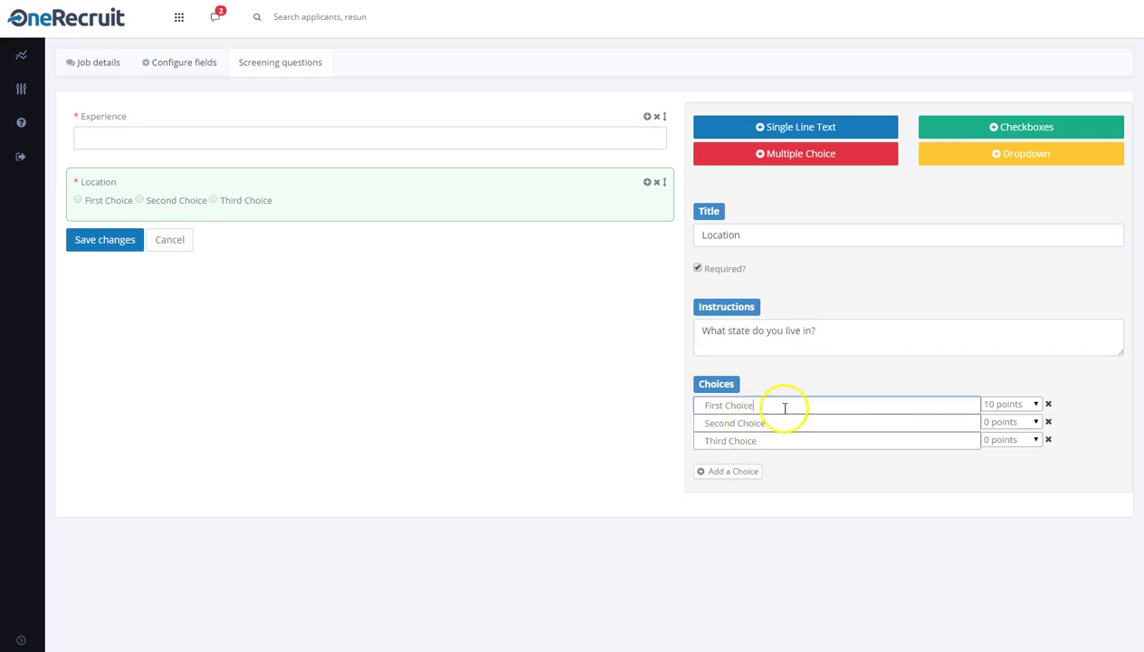
drag(785, 408, 693, 406)
text(NSW)
drag(766, 422, 674, 424)
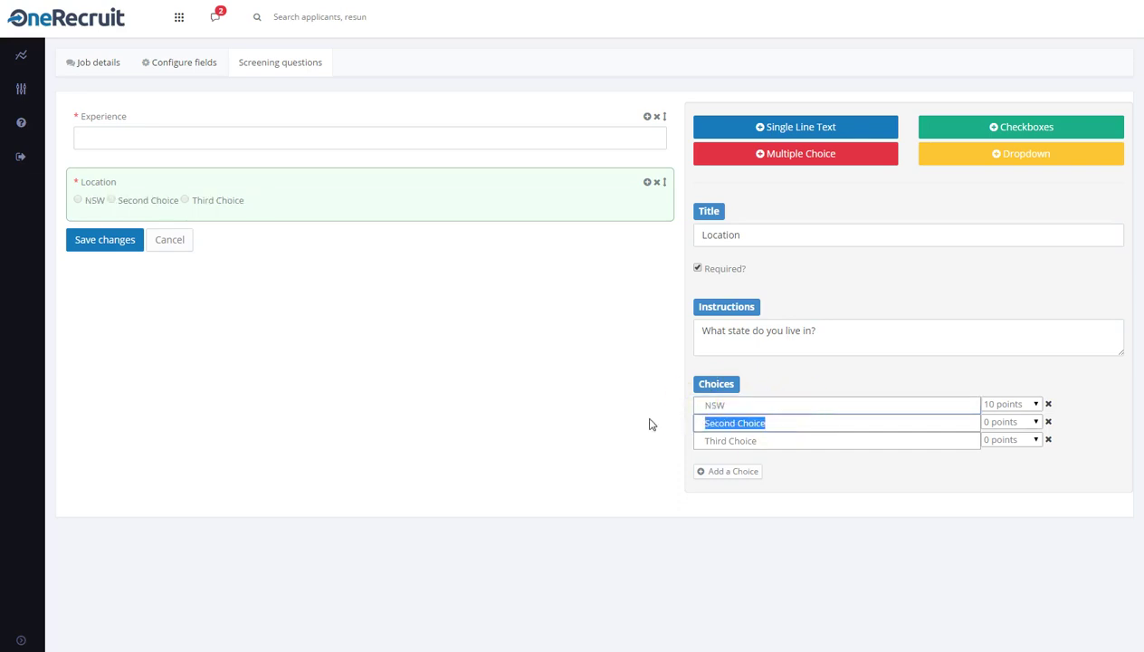
text(QLD)
drag(803, 437, 680, 446)
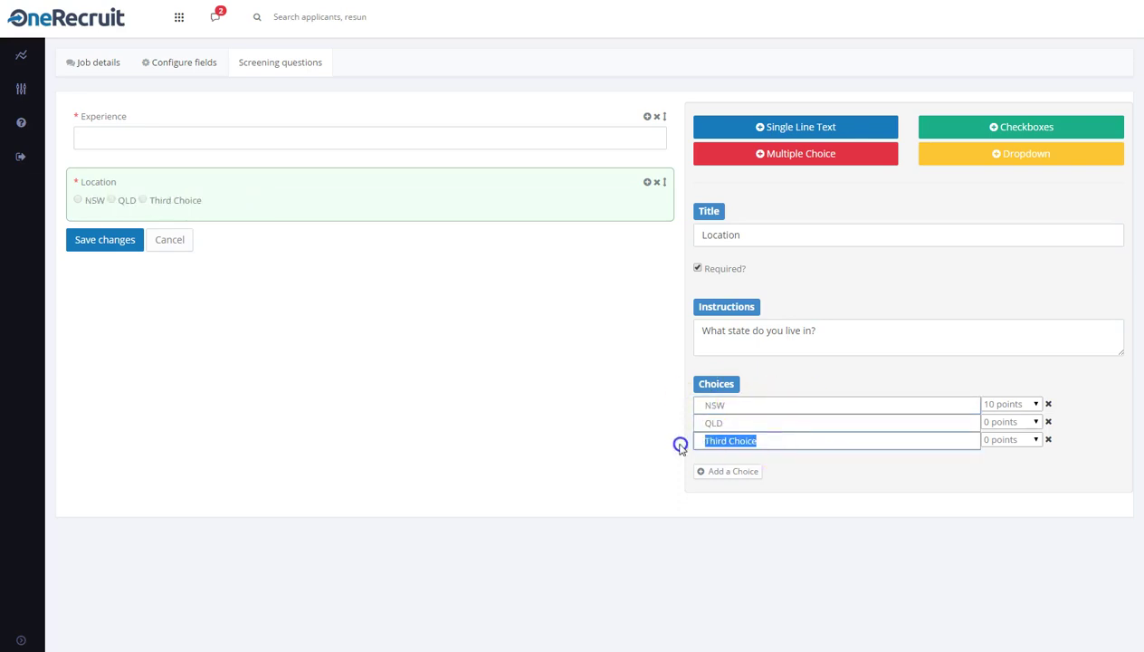
text(SA)
Step: Set the NSW choice to 0 points and save the screening questions
click(1036, 404)
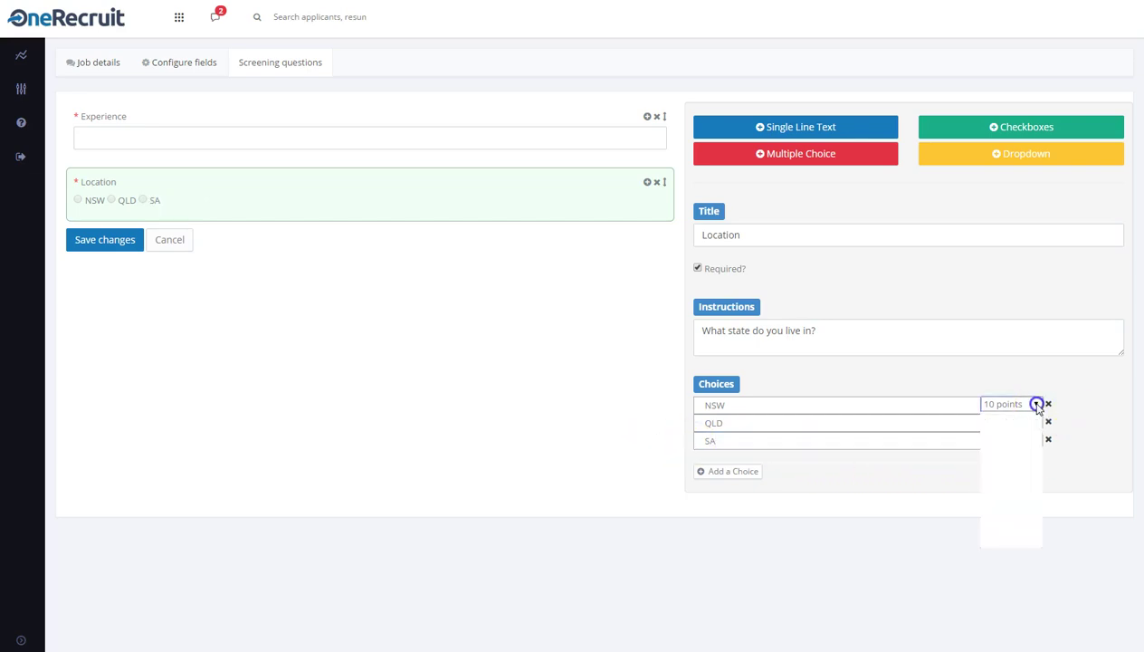
click(1000, 419)
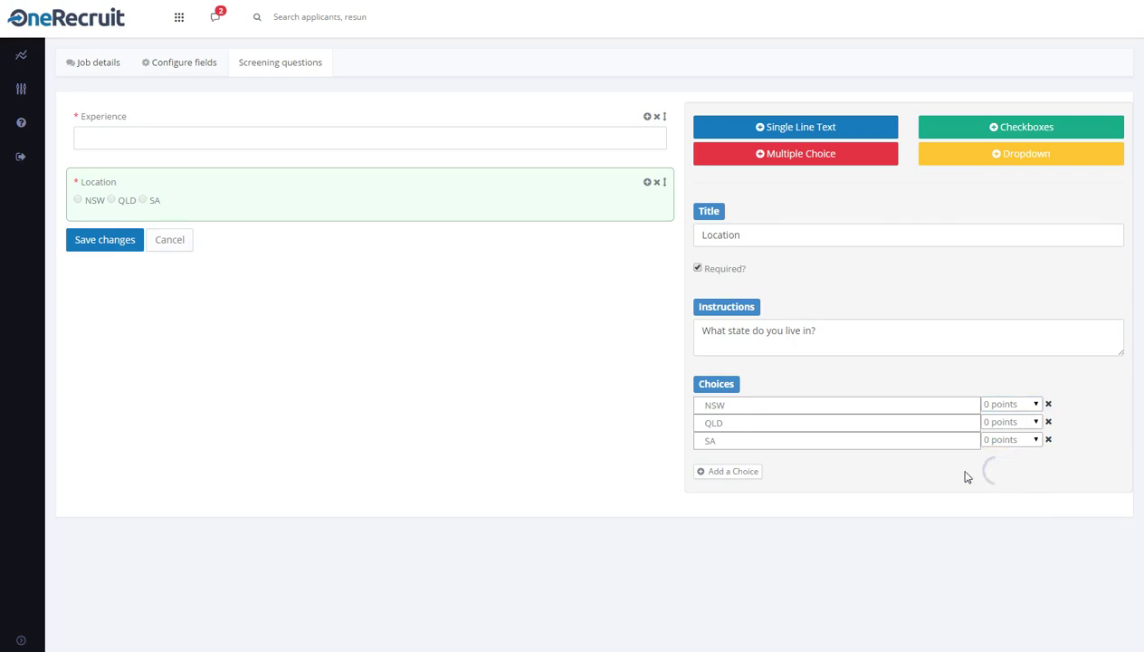
click(121, 242)
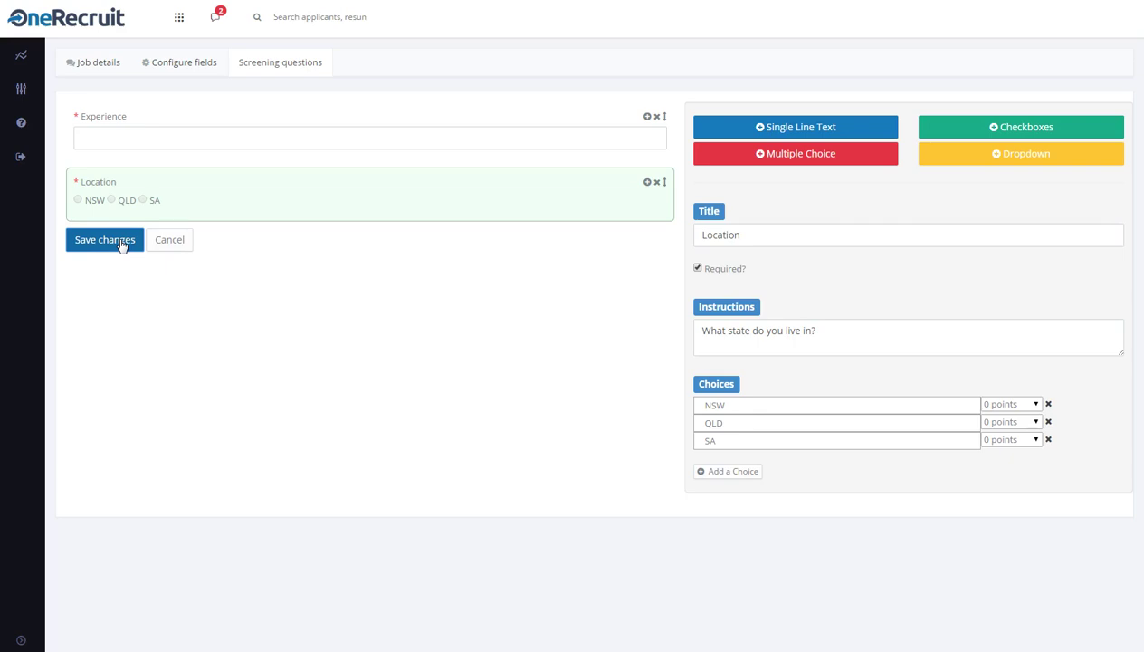
click(109, 240)
click(289, 65)
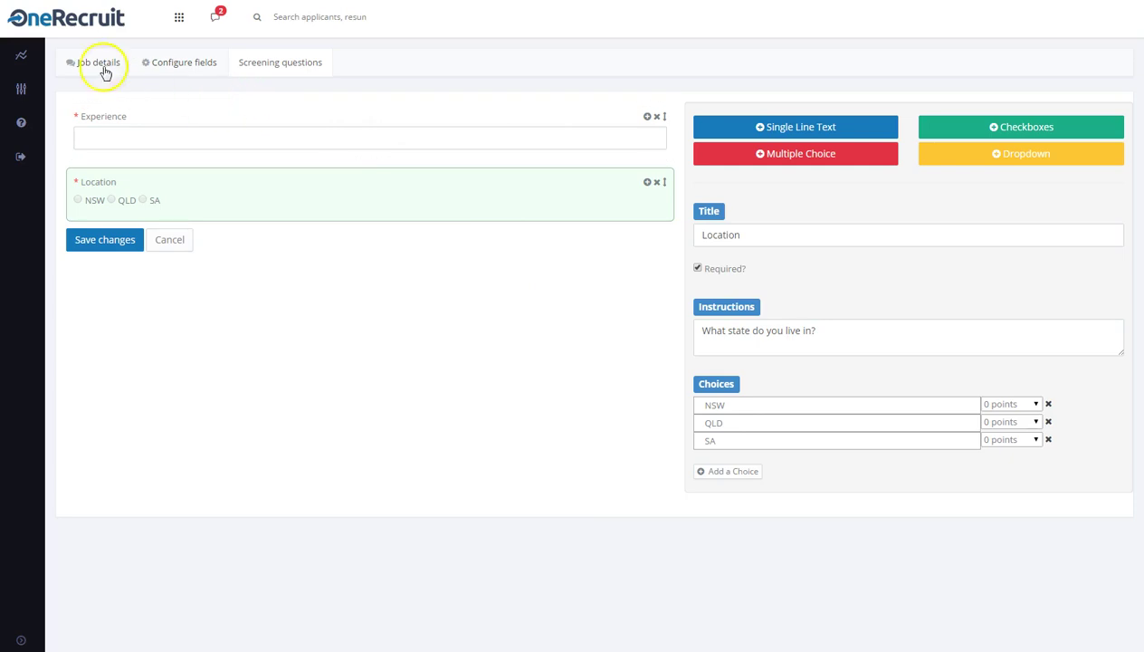
Step: Open the Admin Assistant position in the career portal and review its application form down to the screening questions
click(22, 57)
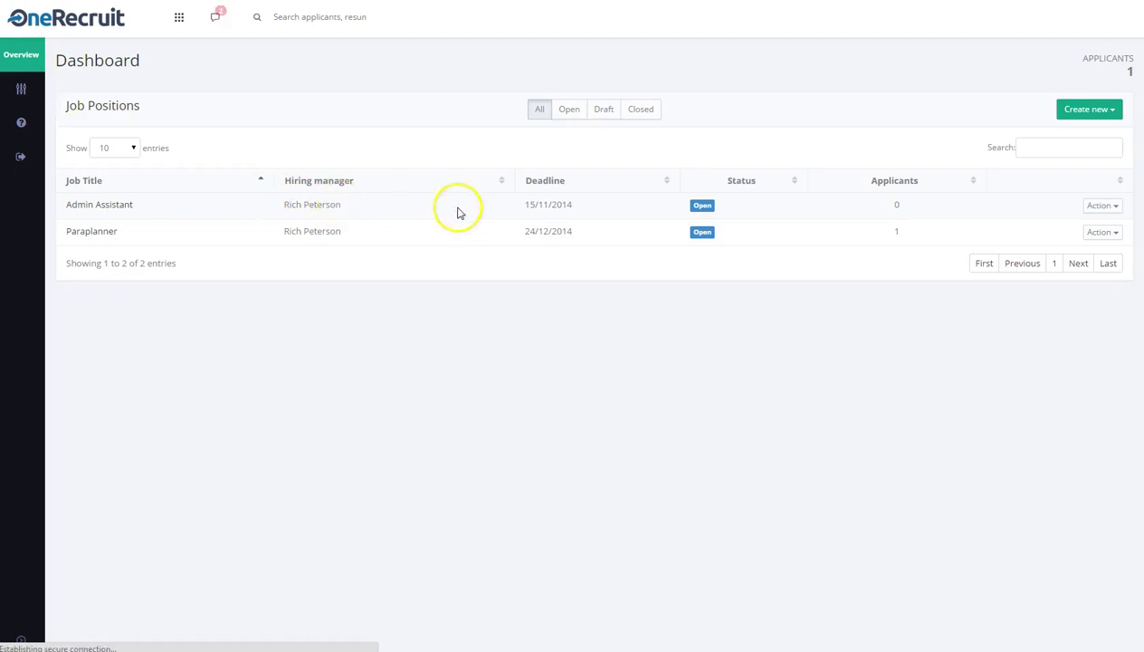
click(1106, 205)
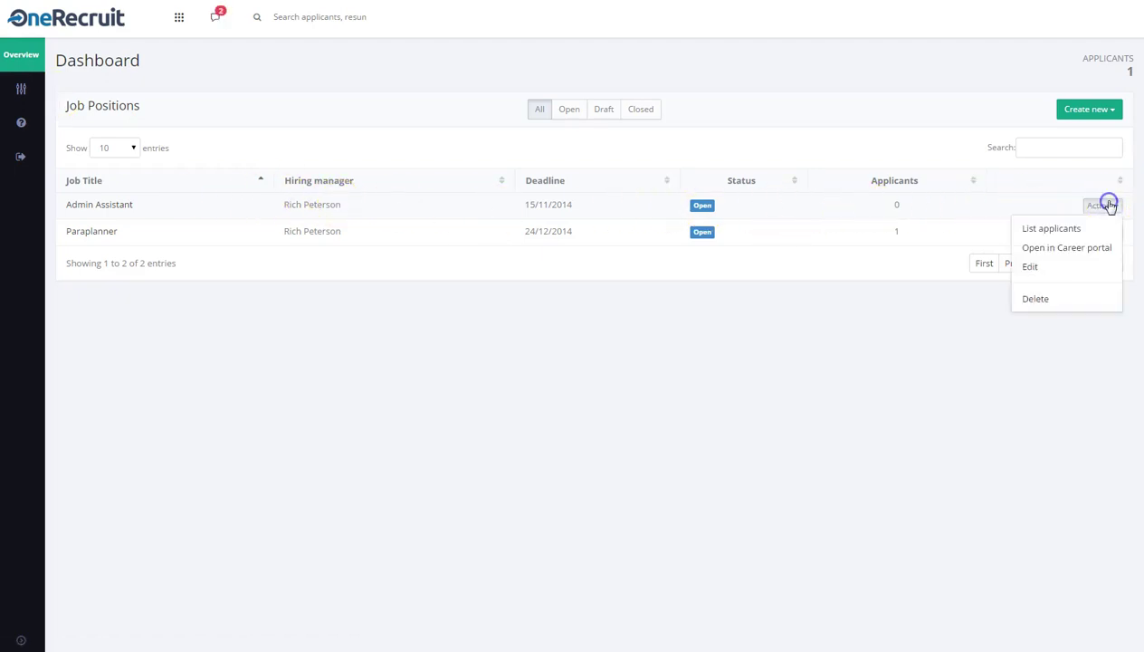
click(1065, 248)
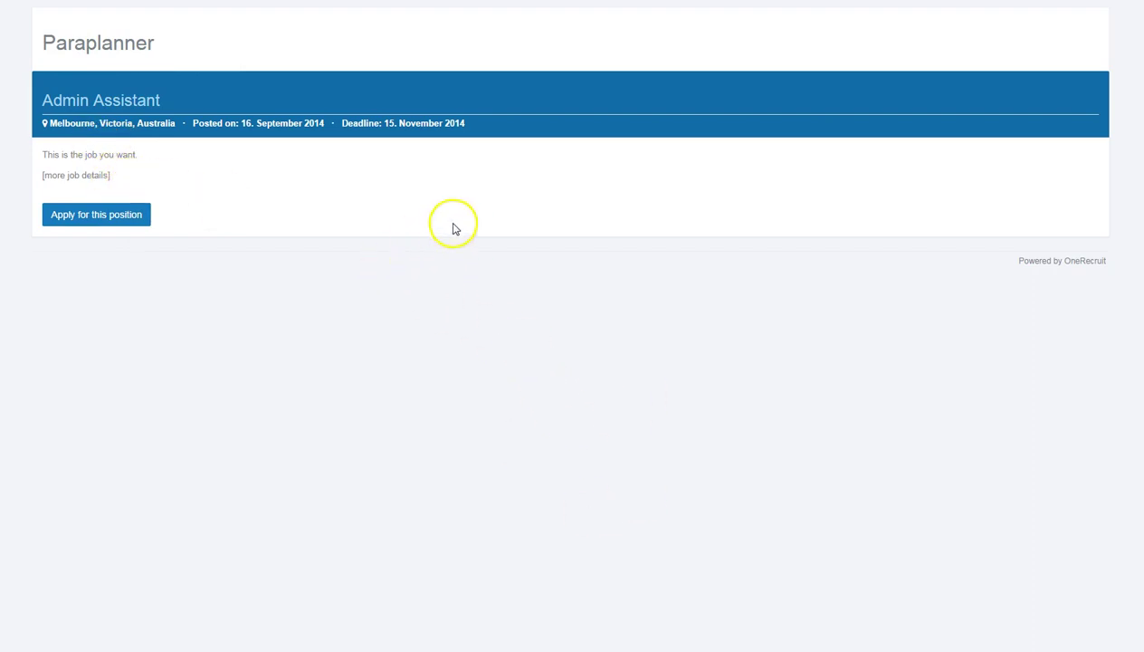
click(111, 215)
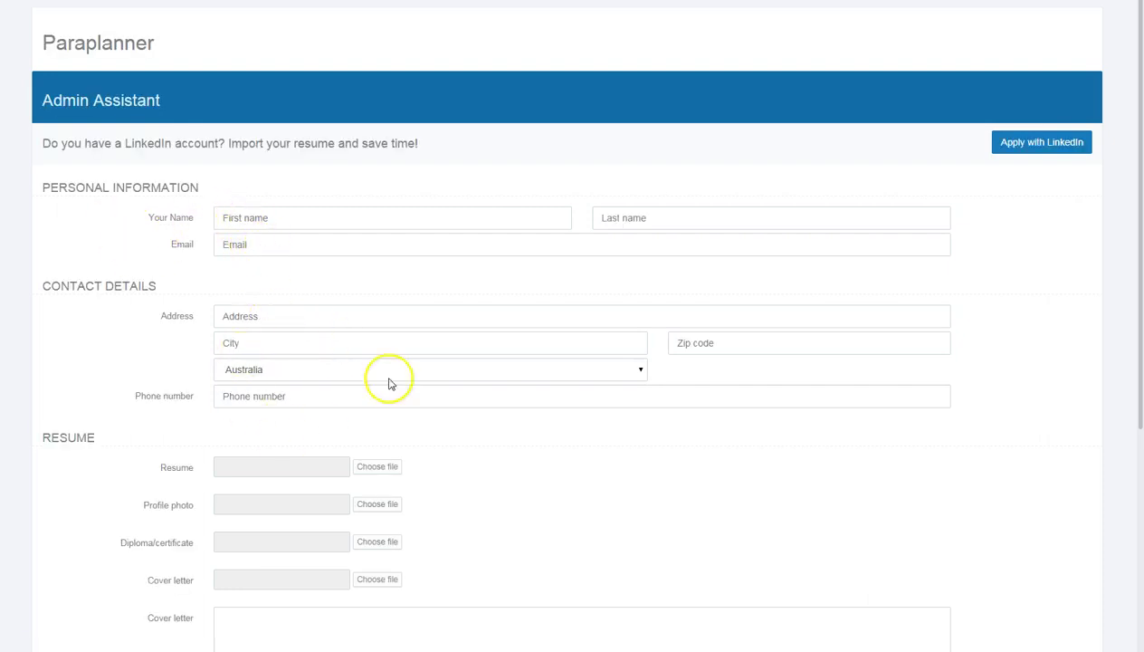
scroll(154, 398, down, 1)
scroll(95, 390, down, 2)
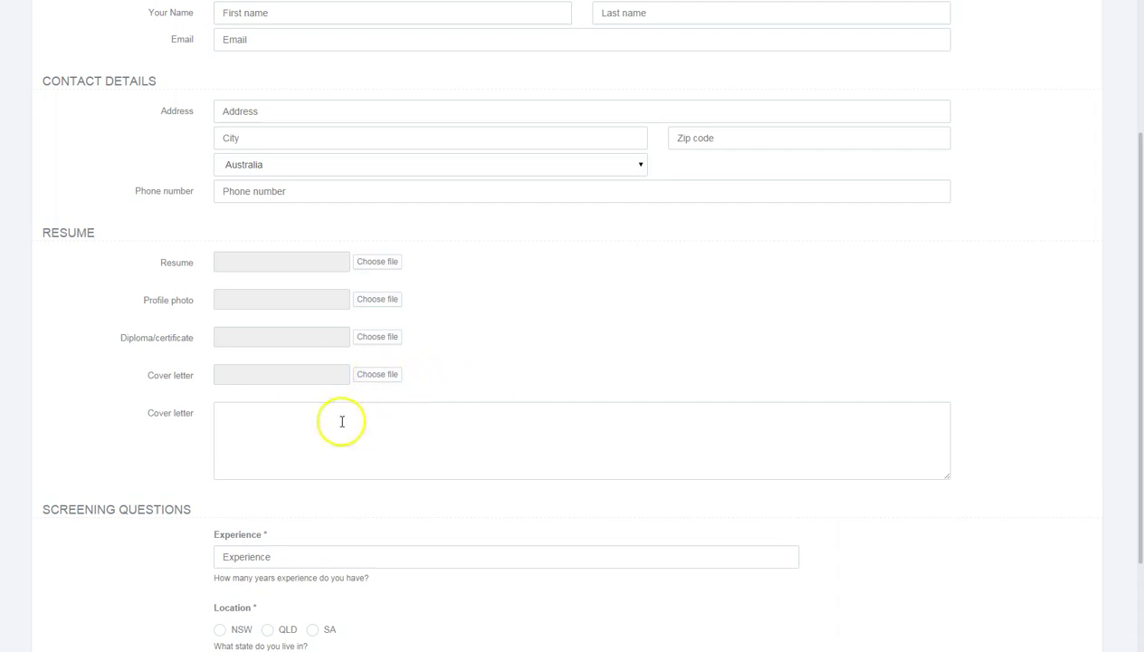
scroll(109, 383, down, 3)
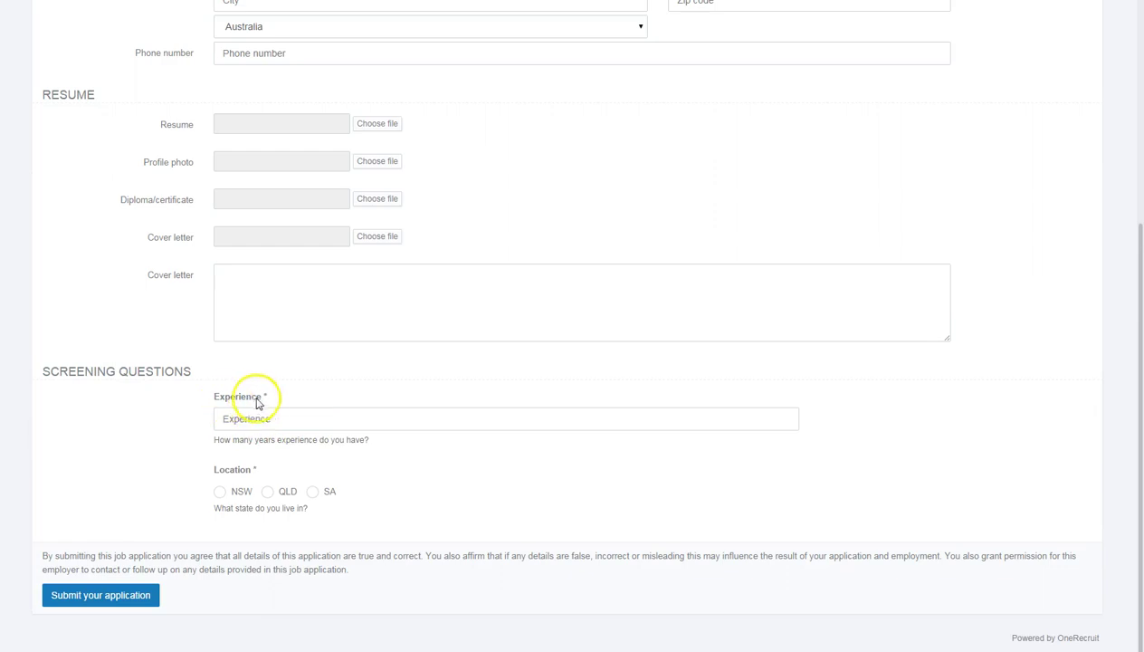
Step: Try to submit the application with Experience 10 and Location NSW, and close the application page
click(280, 418)
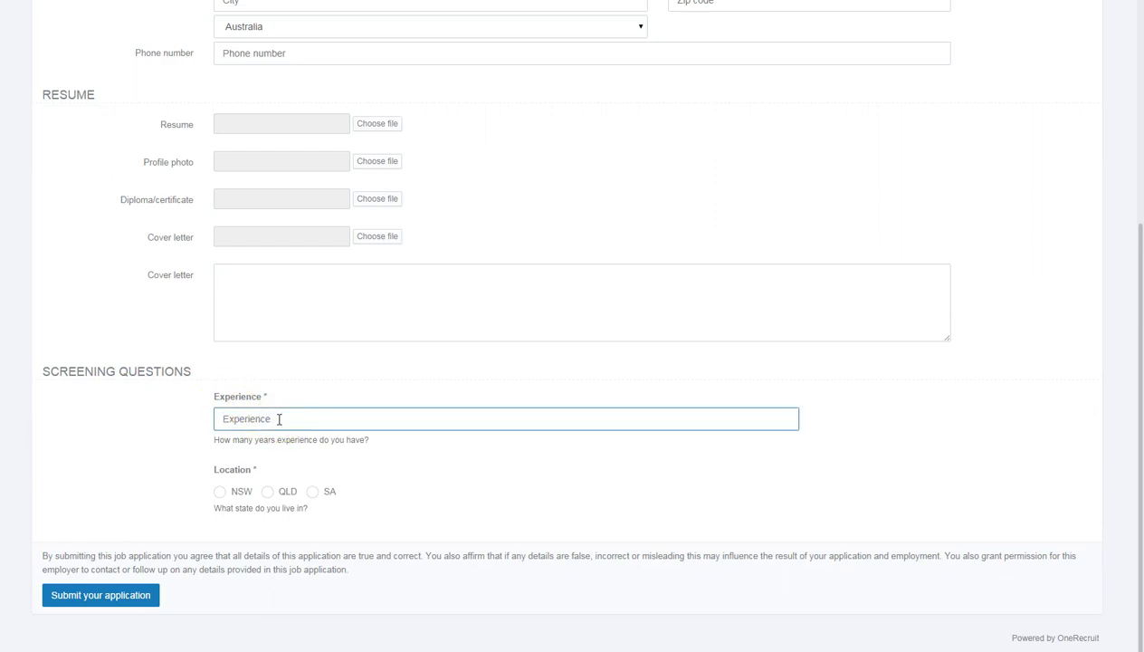
click(278, 420)
drag(371, 439, 204, 441)
click(260, 418)
click(219, 490)
click(284, 418)
text(10)
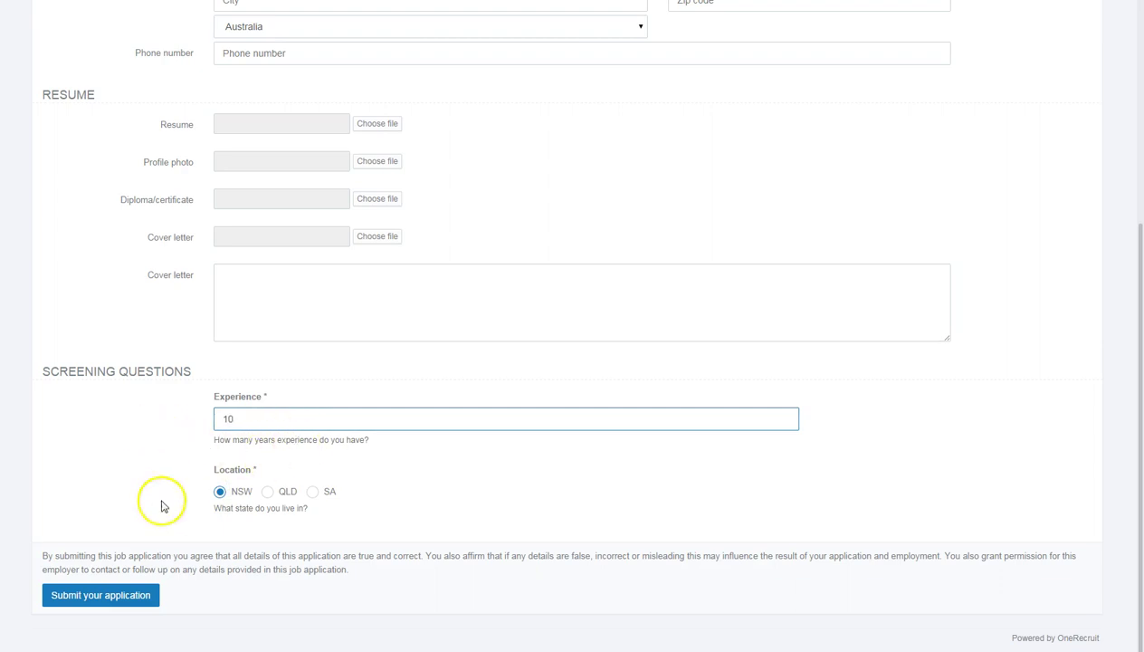
click(137, 597)
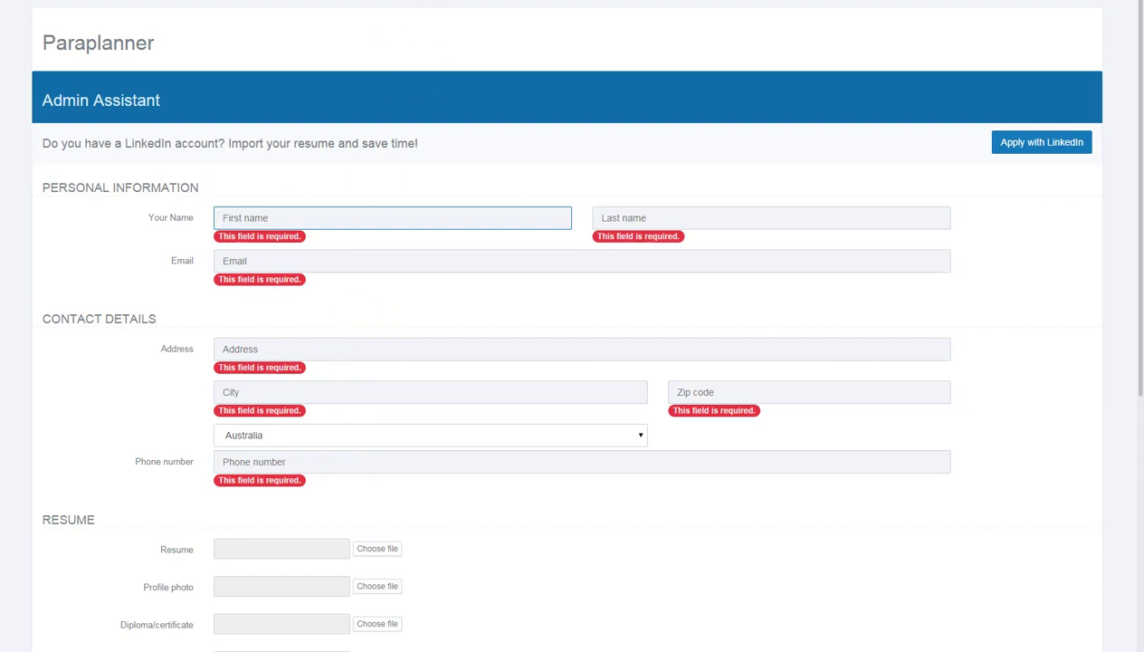
key(ctrl+w)
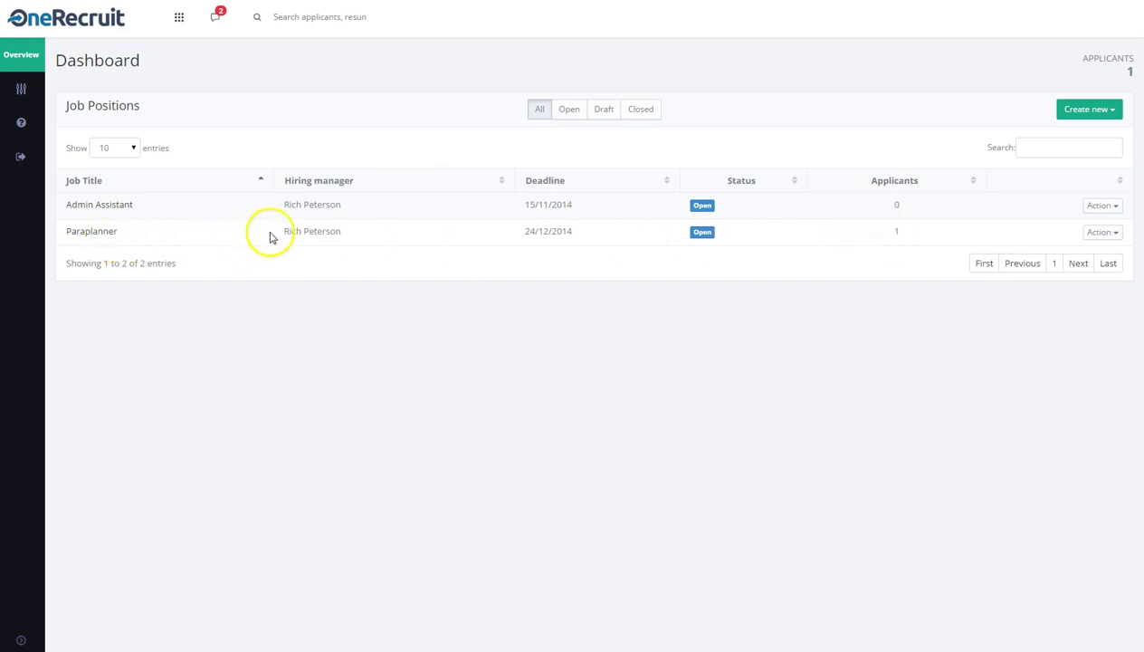
Step: List the applicants for the Paraplanner position, tick the listed applicant and open their profile
click(349, 232)
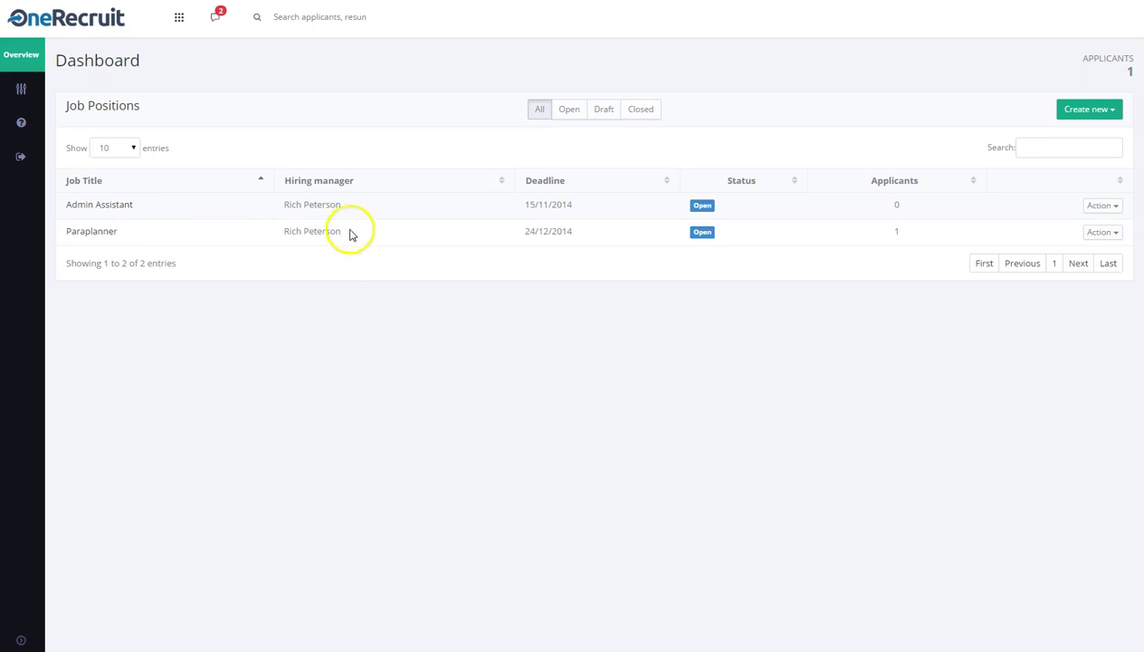
click(370, 234)
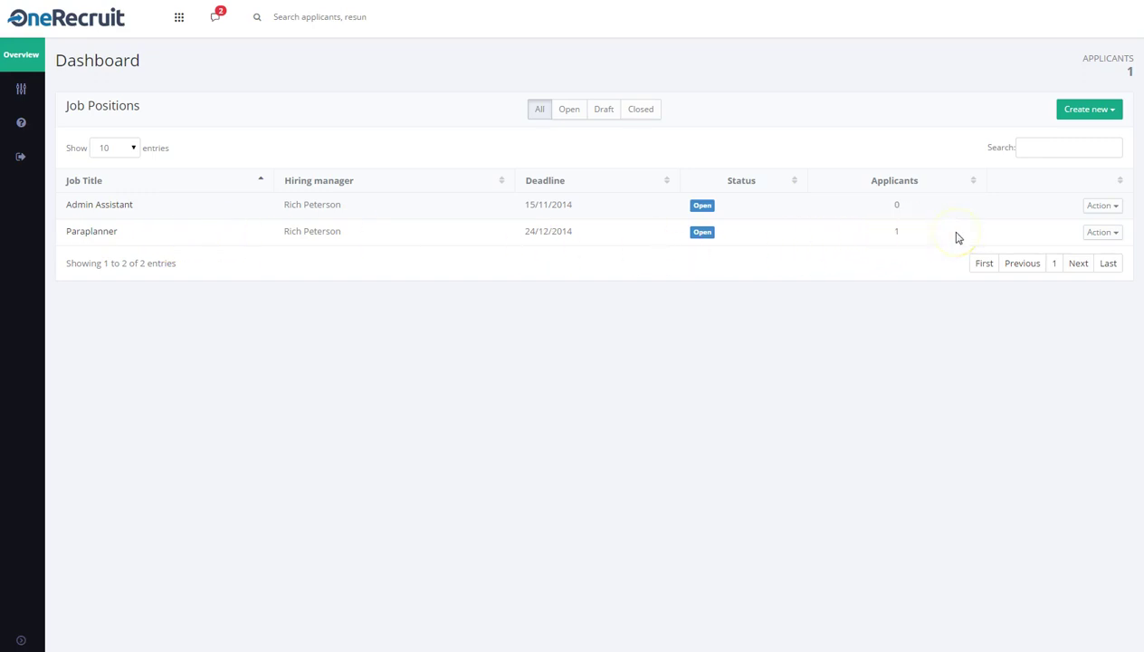
click(1113, 233)
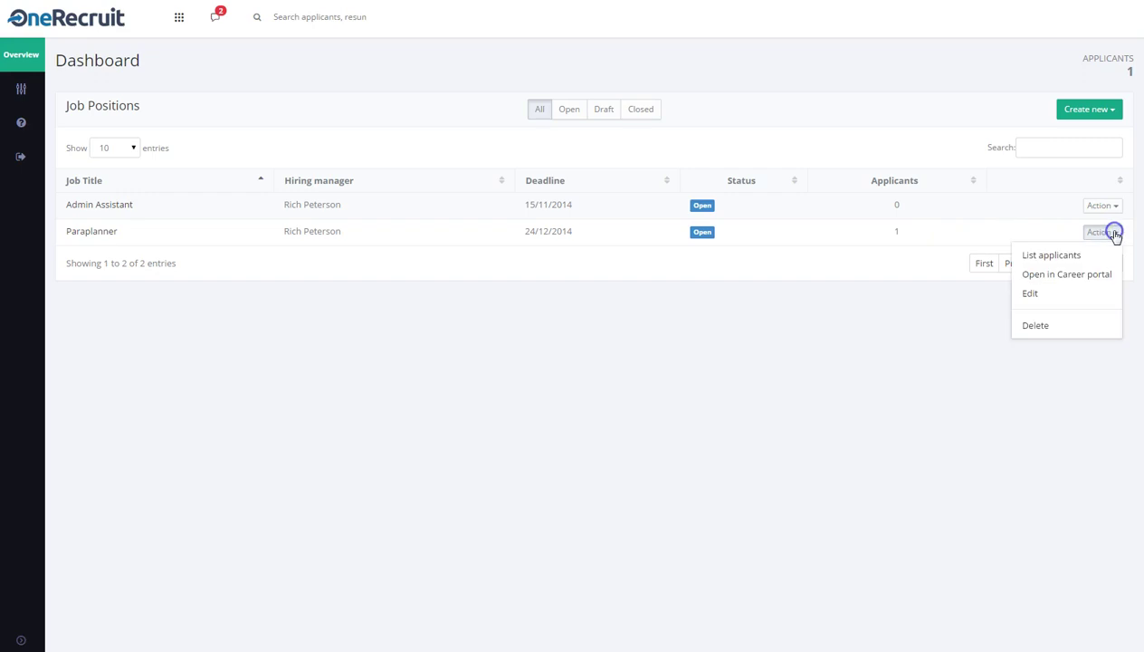
click(1052, 256)
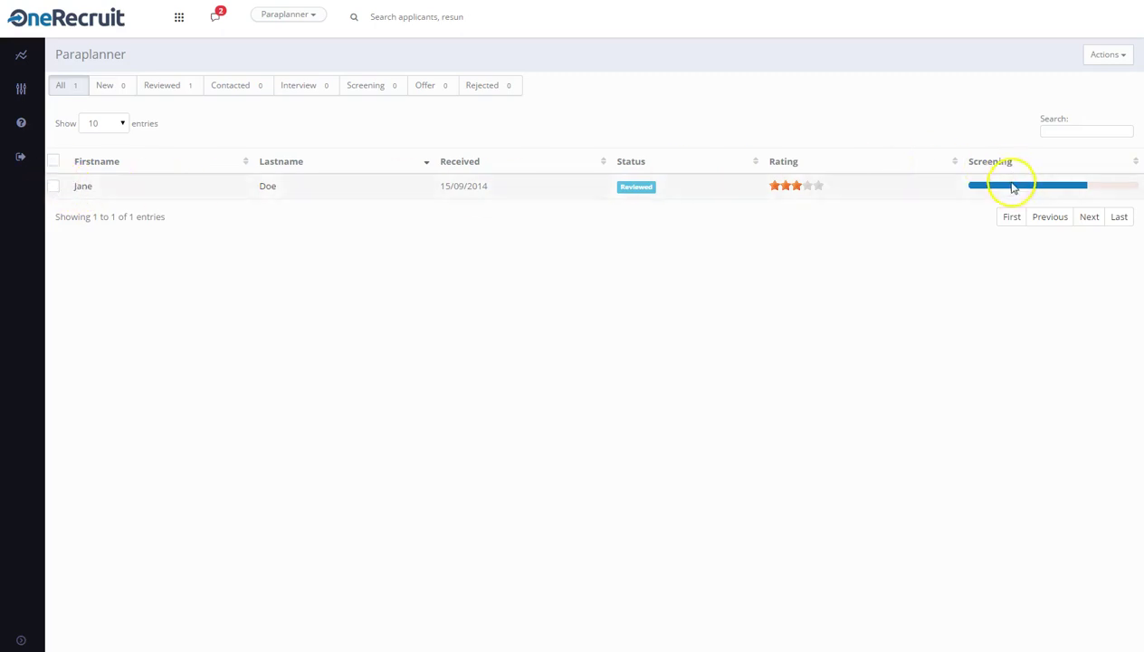
click(53, 186)
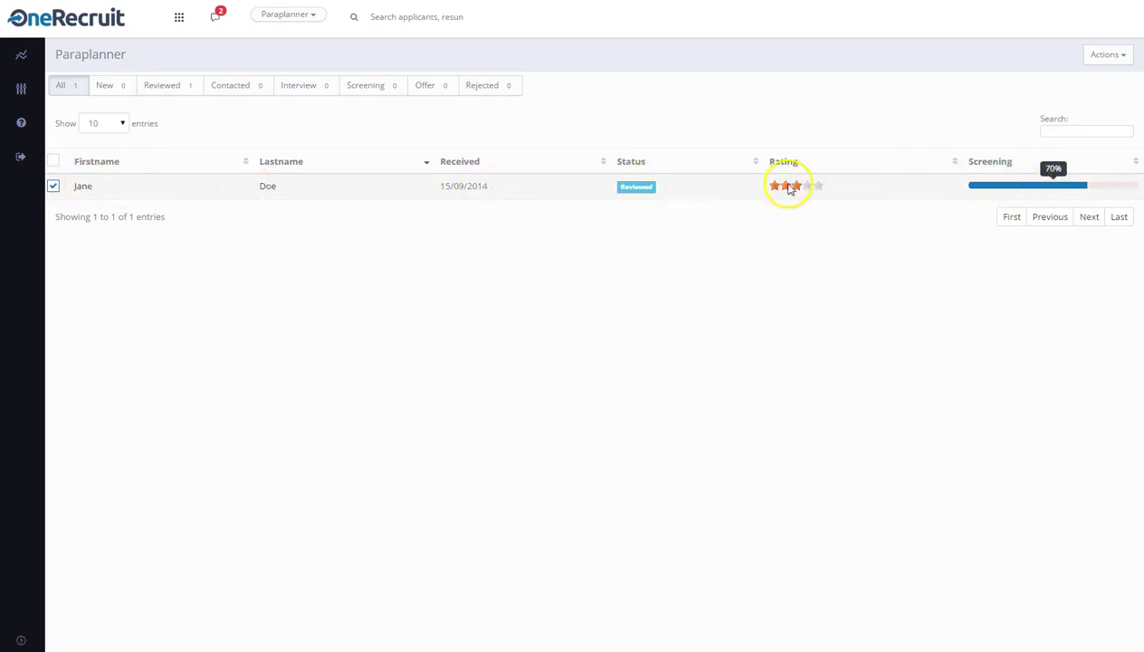
click(84, 187)
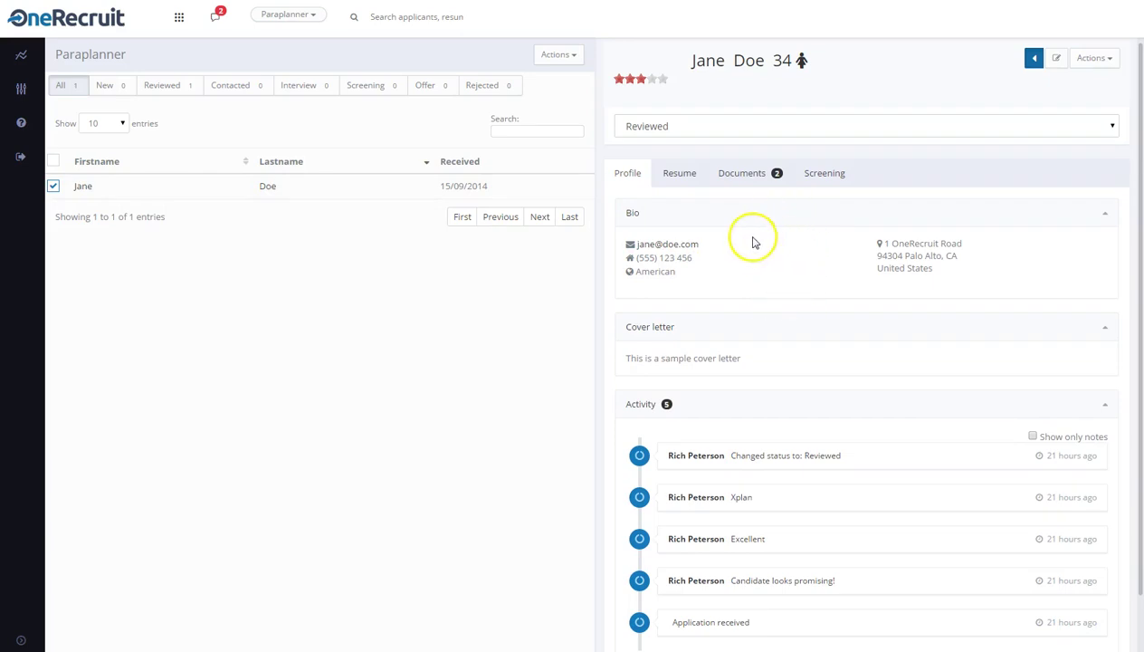
Step: Rate the applicant four stars and look through the profile's activity history
click(652, 81)
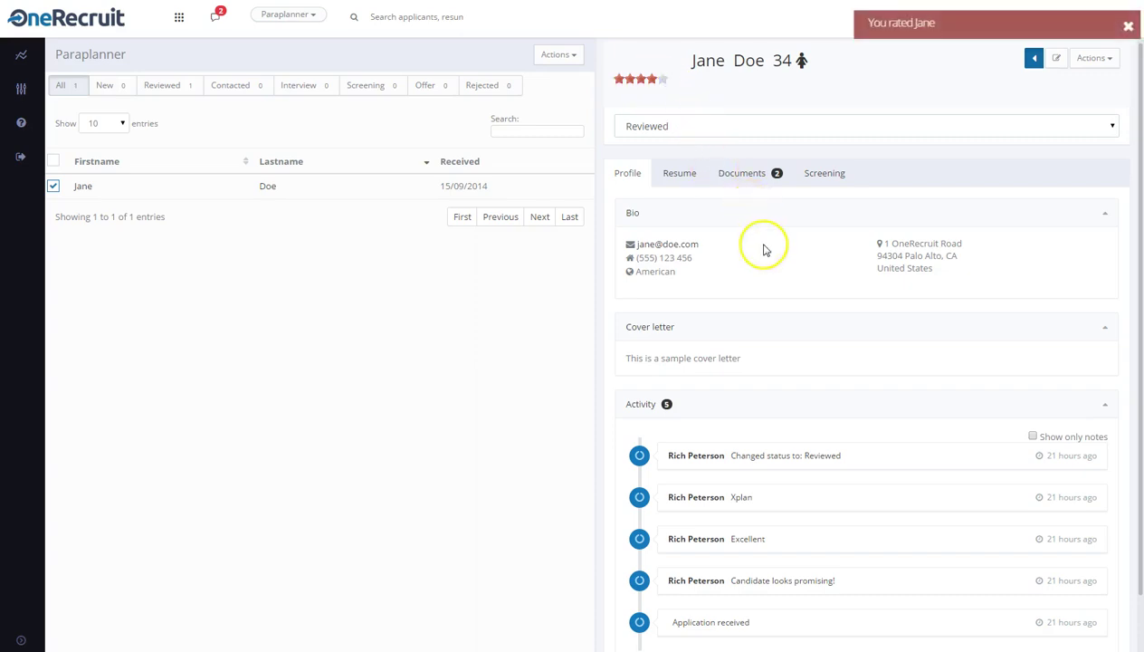
scroll(870, 465, down, 1)
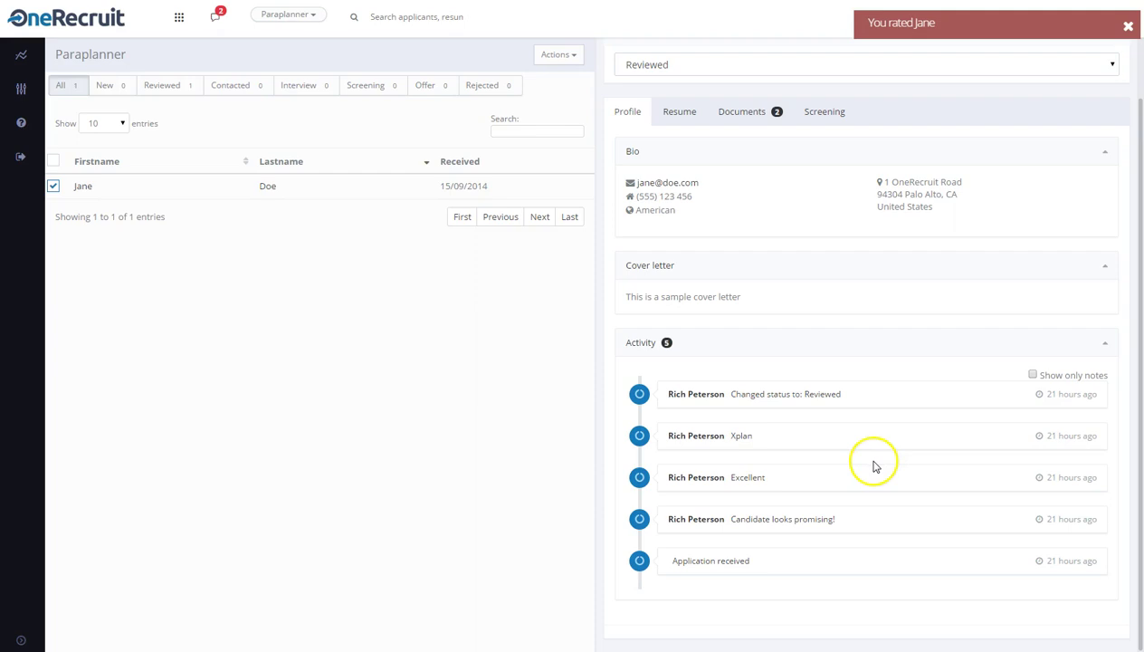
scroll(812, 401, up, 2)
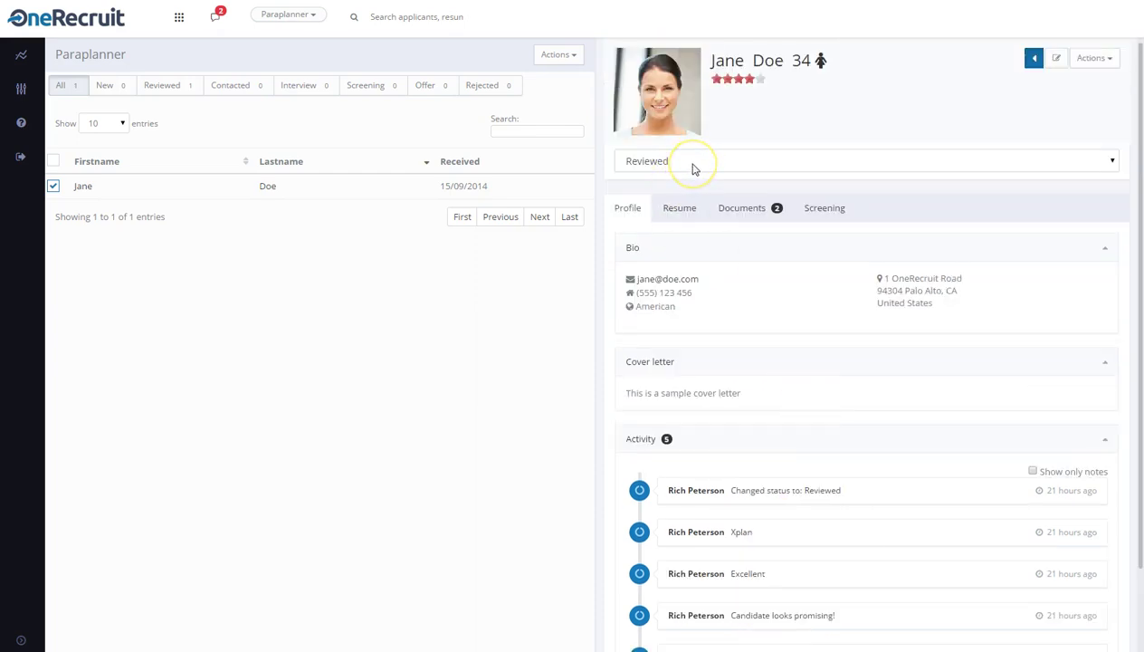
Step: Add a note with a one-star rating saying "Spoke to" followed by the applicant's first name, and save it
click(1112, 59)
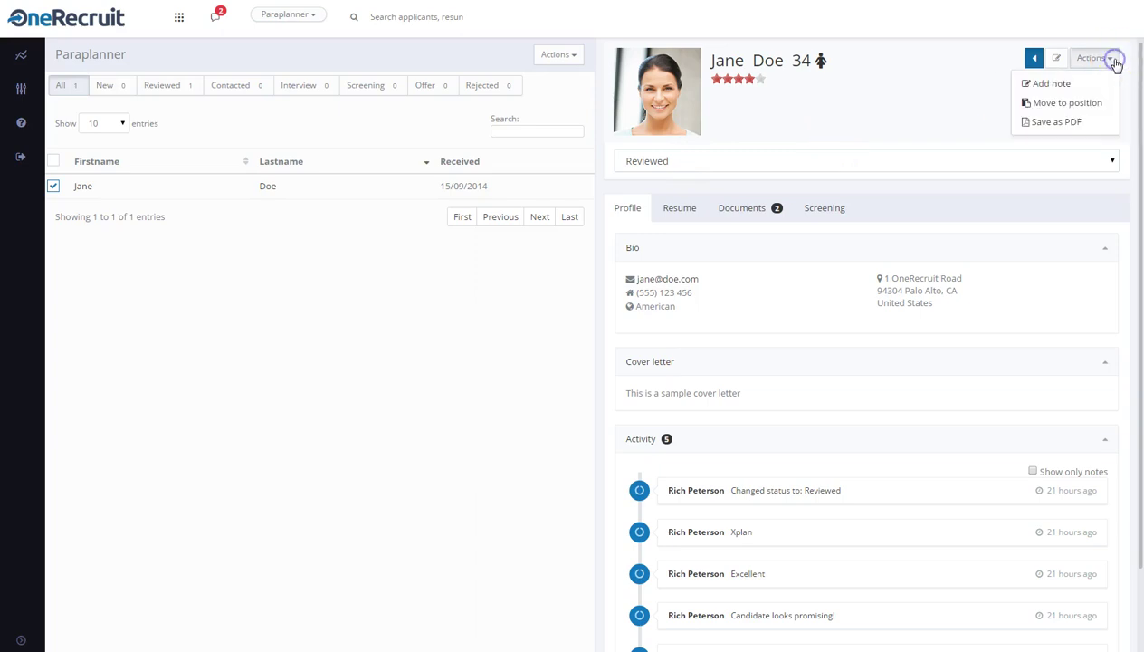
click(1081, 84)
click(447, 122)
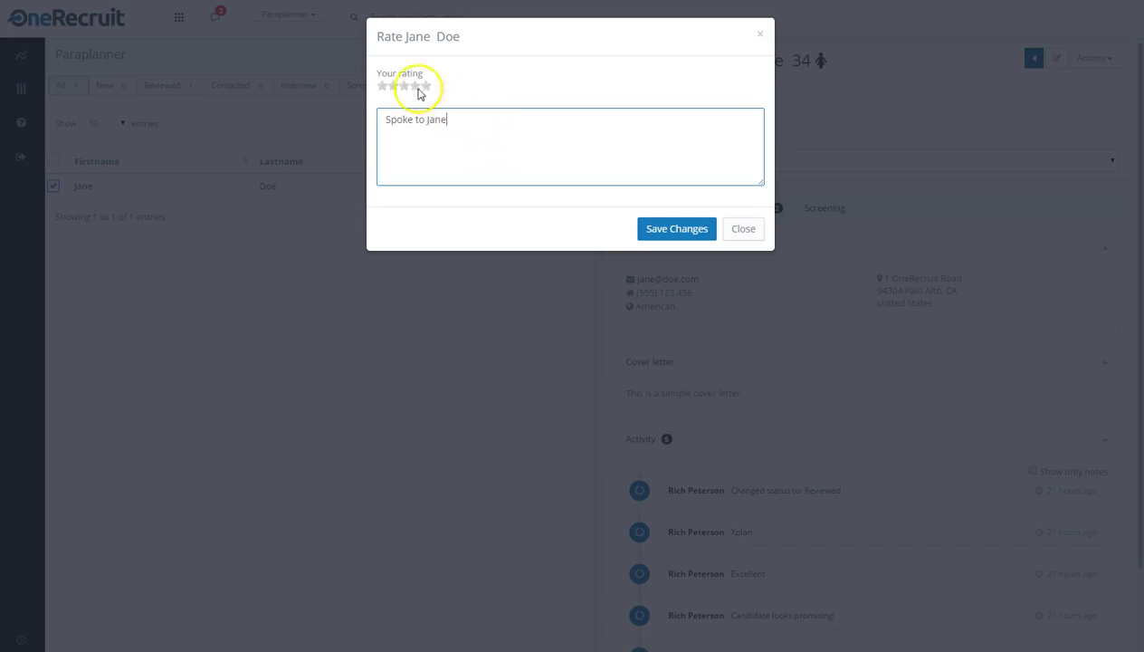
click(381, 86)
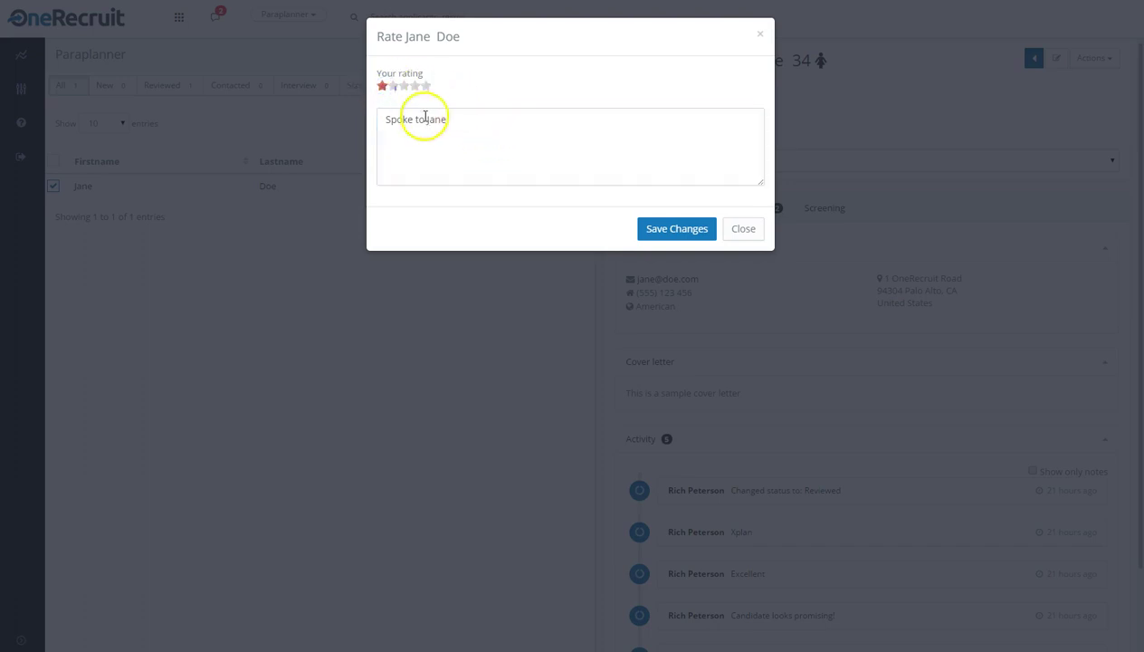
click(674, 231)
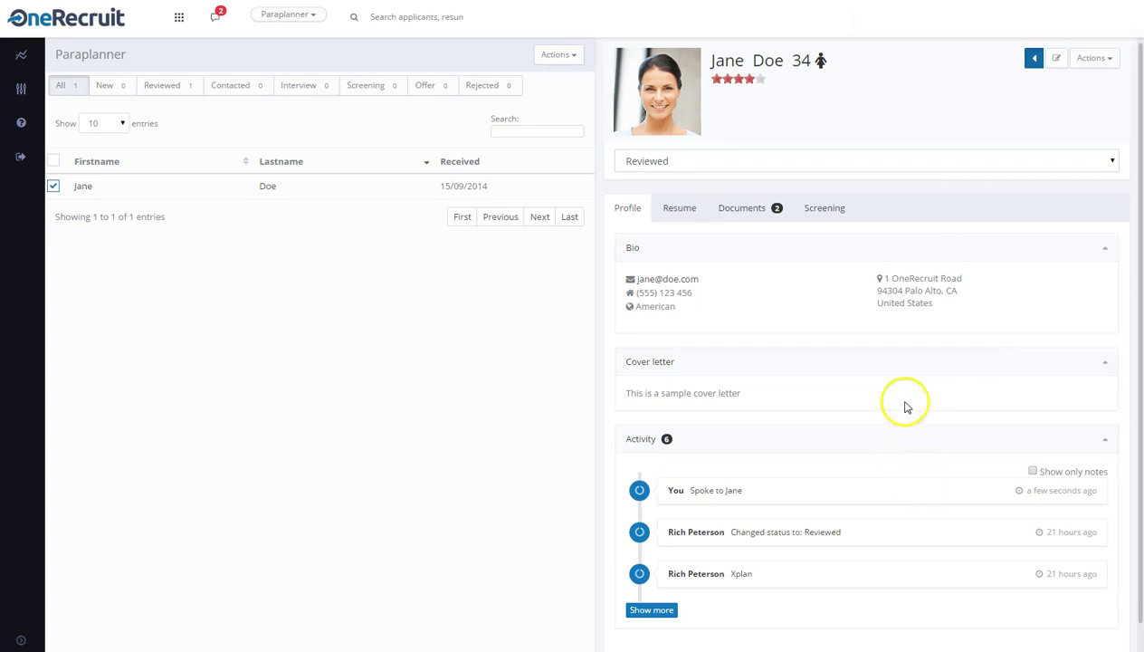
Step: Examine the applicant's resume, attached documents and screening answers
click(684, 214)
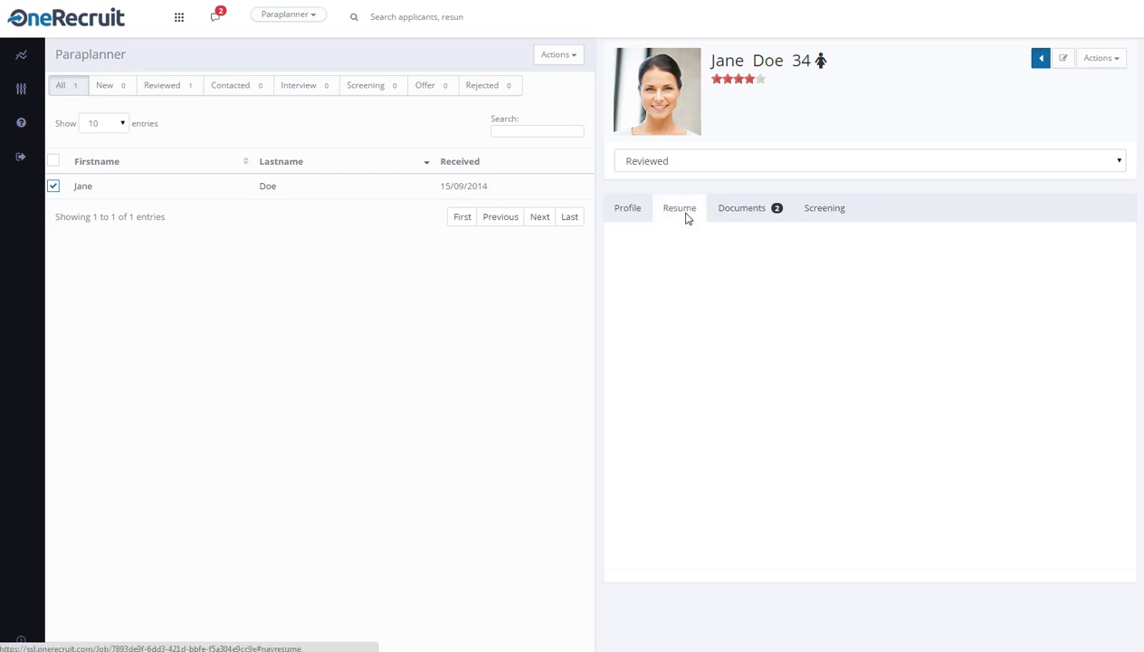
click(679, 211)
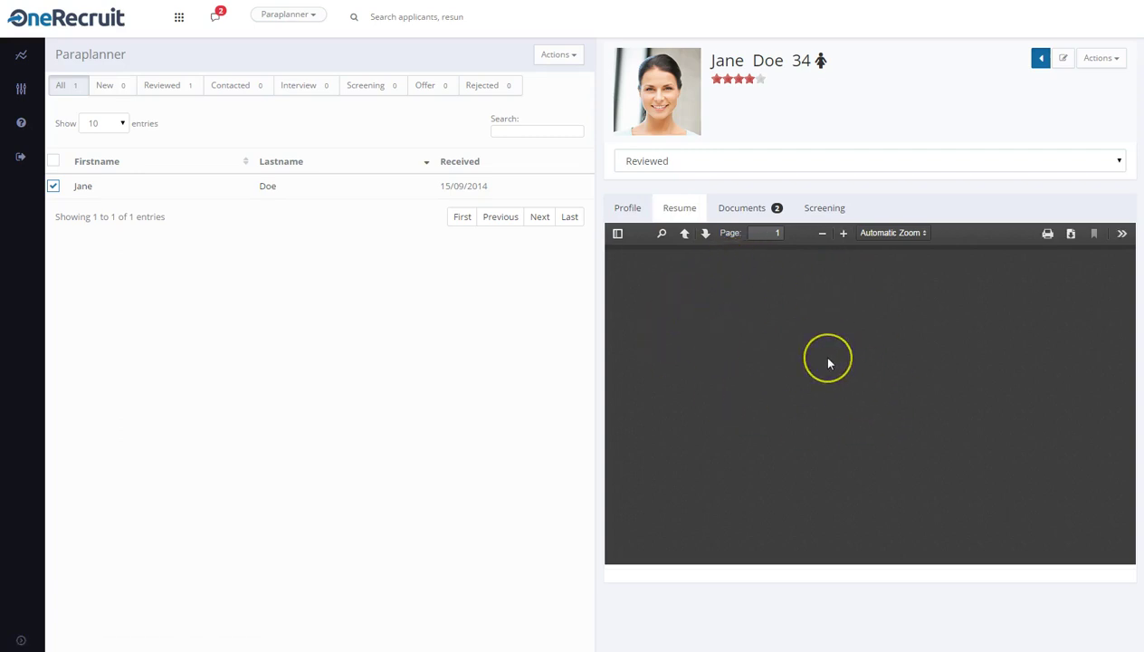
click(747, 211)
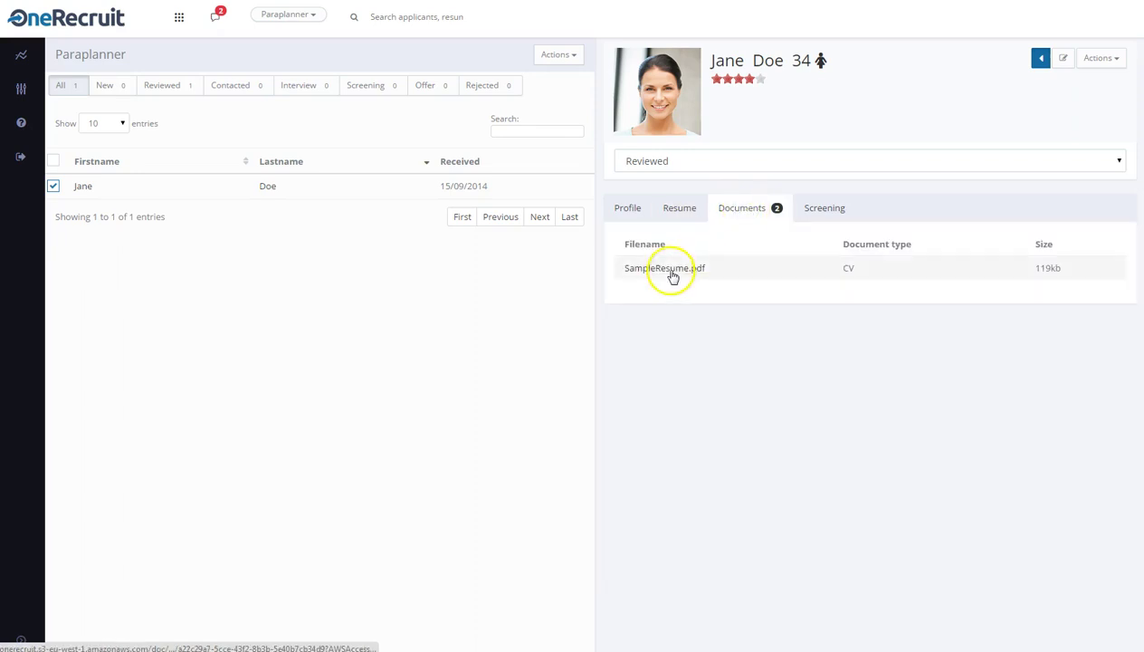
click(836, 214)
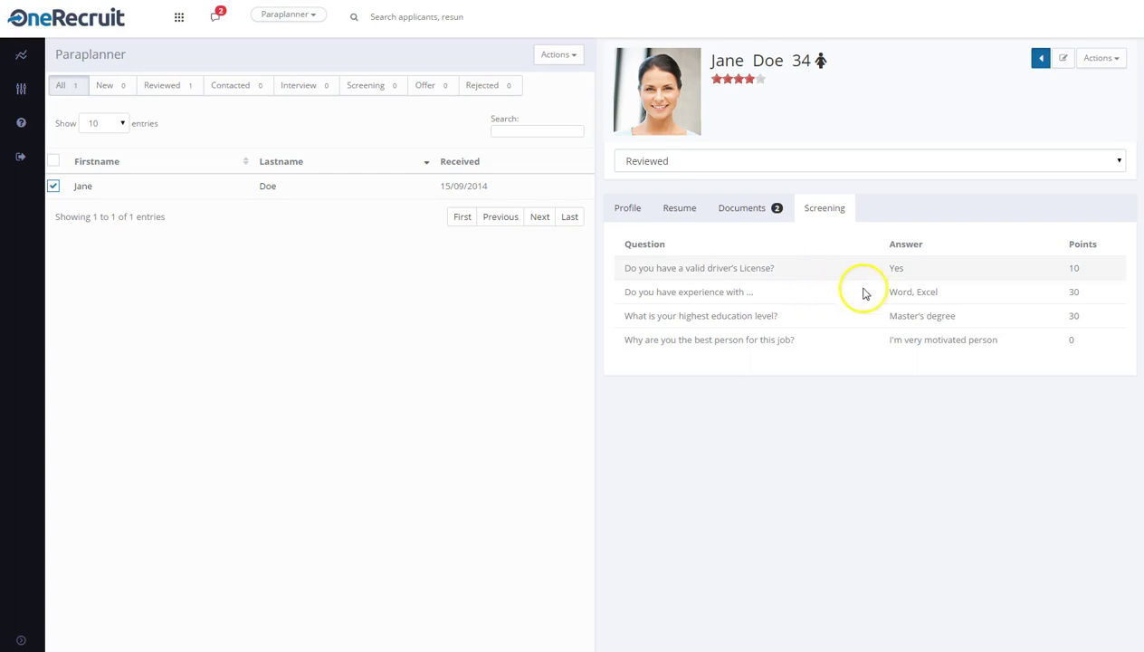
Step: Read the notifications list and close it
click(424, 20)
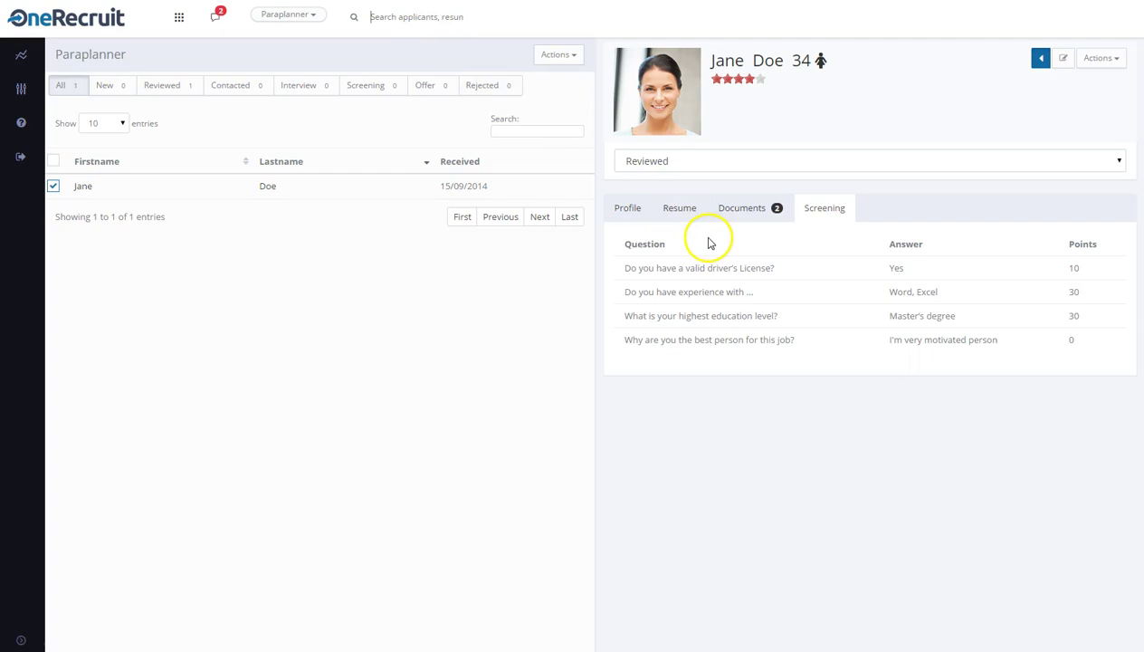
click(222, 27)
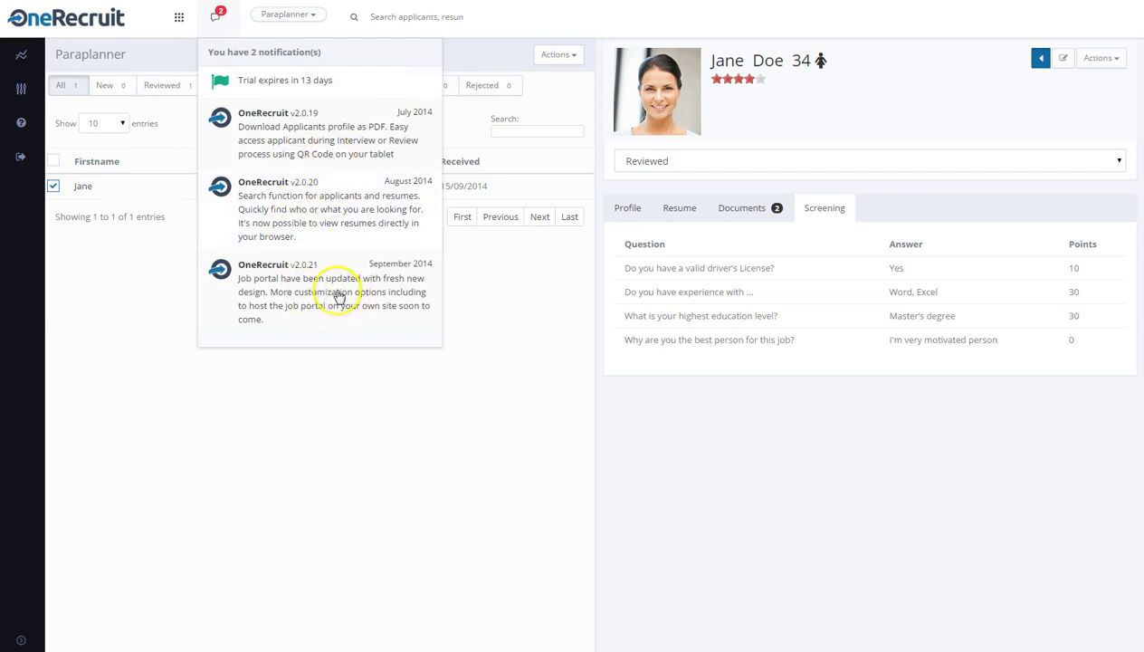
click(495, 274)
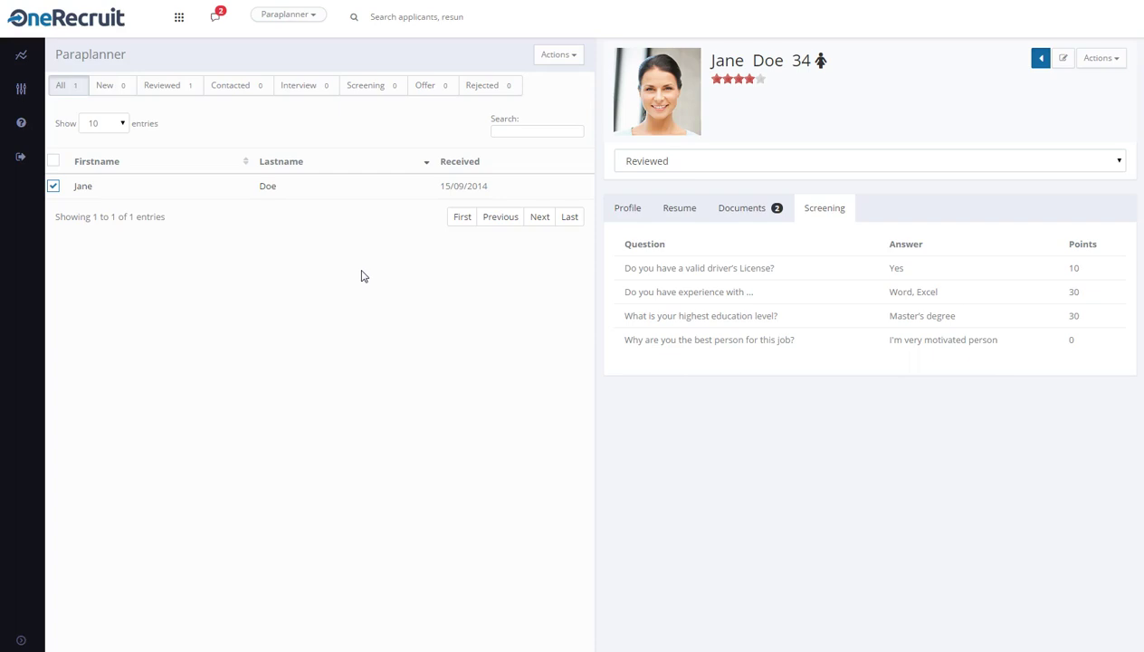
Step: Show the applicant's Profile details again and return to the dashboard overview of job positions
click(617, 208)
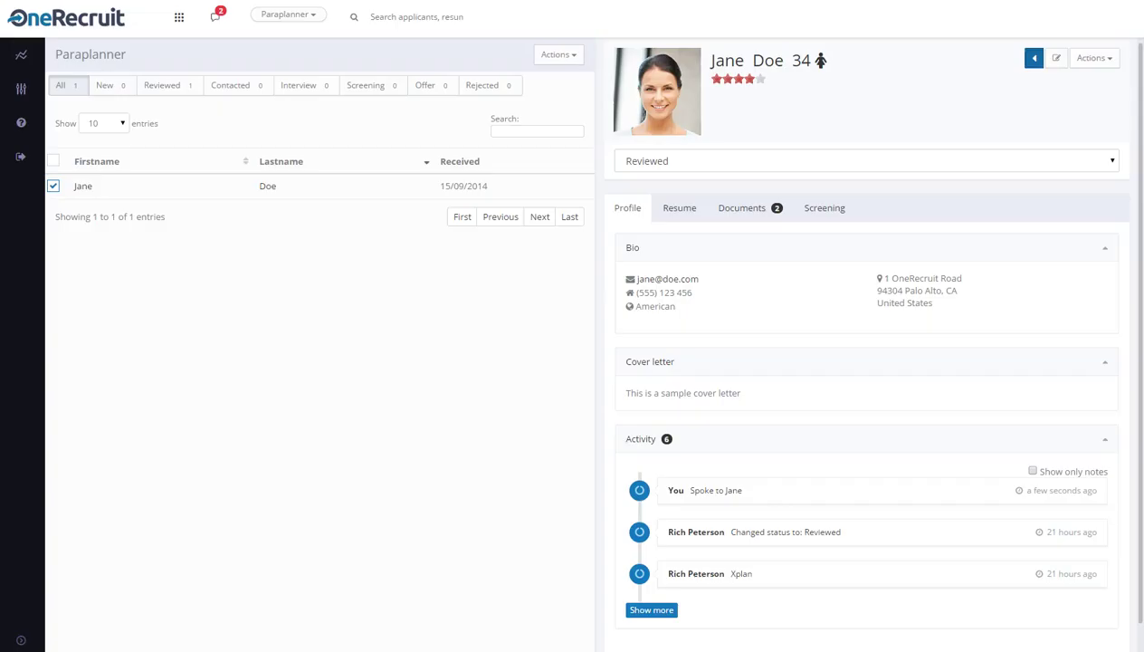
click(27, 57)
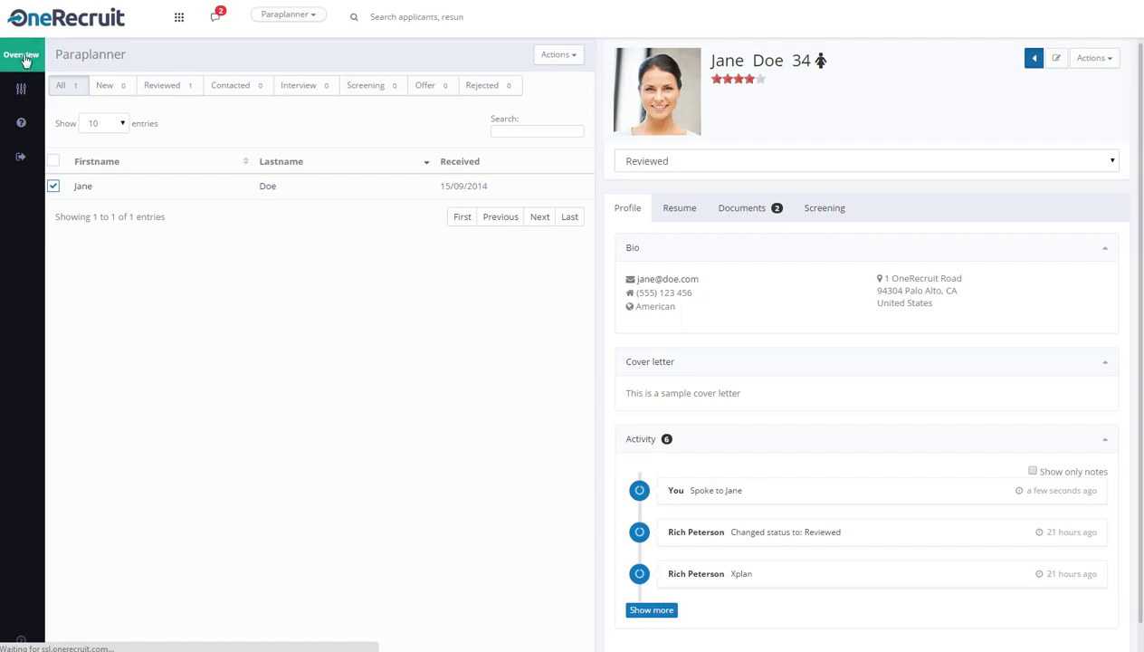
click(22, 60)
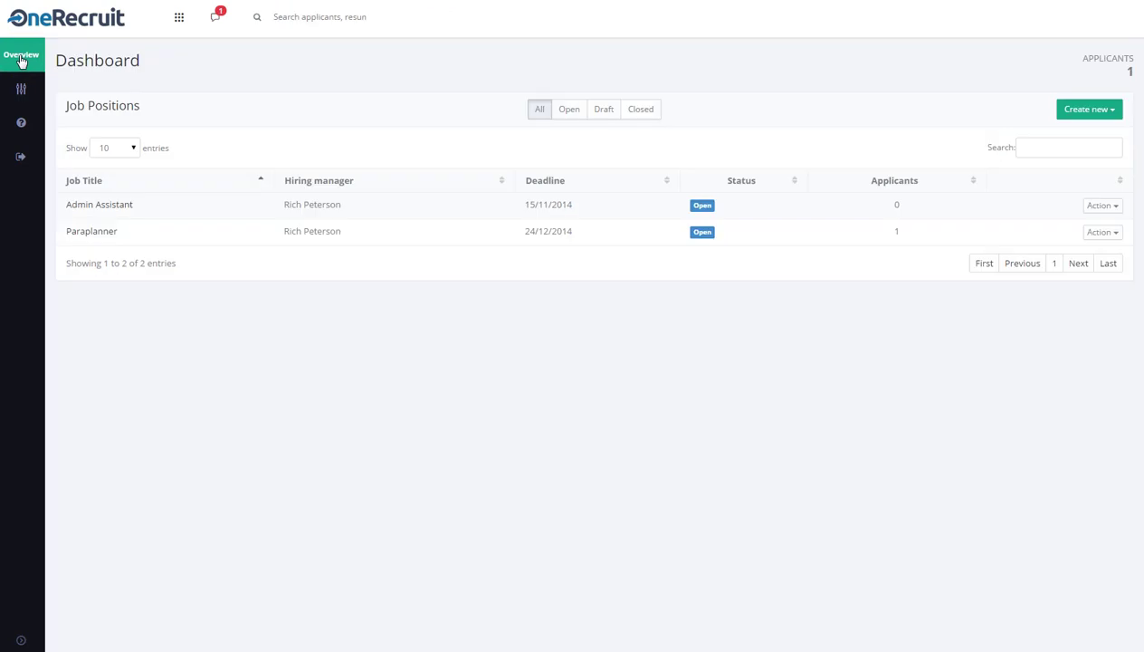